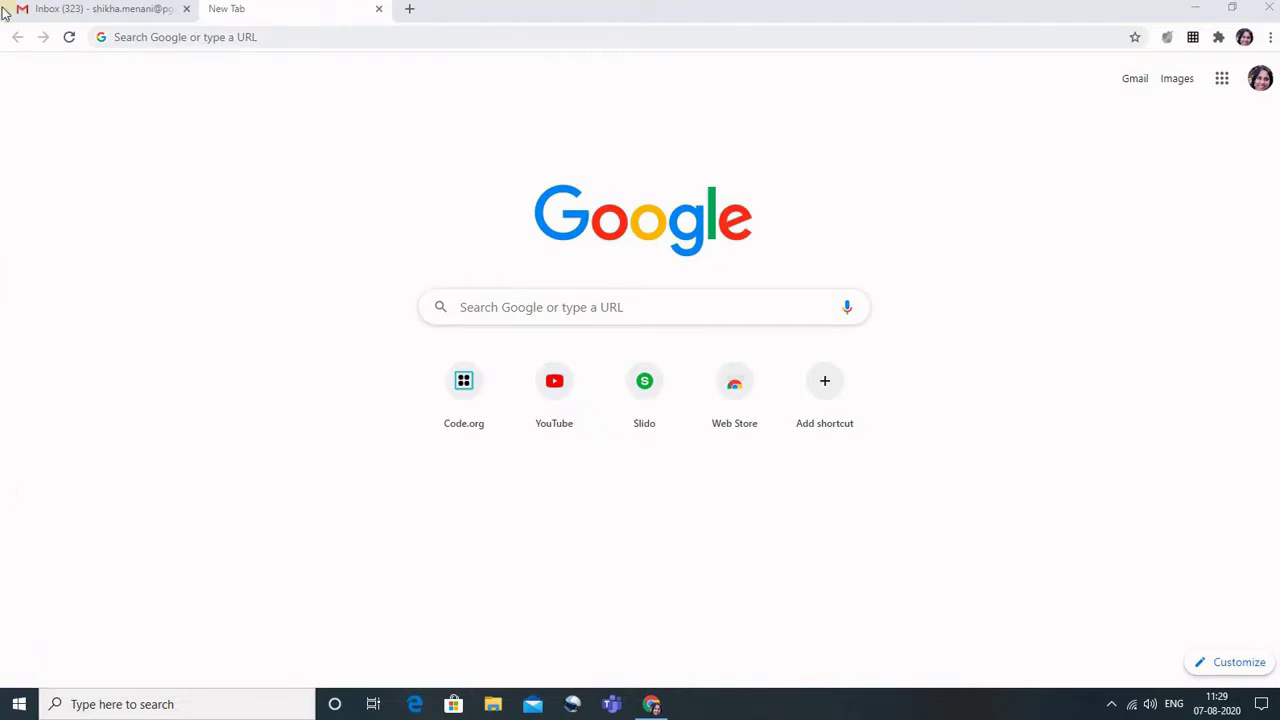
Search the web for openshot and open the official openshot.org site with its Download v2.5.1 link
left_click(158, 38)
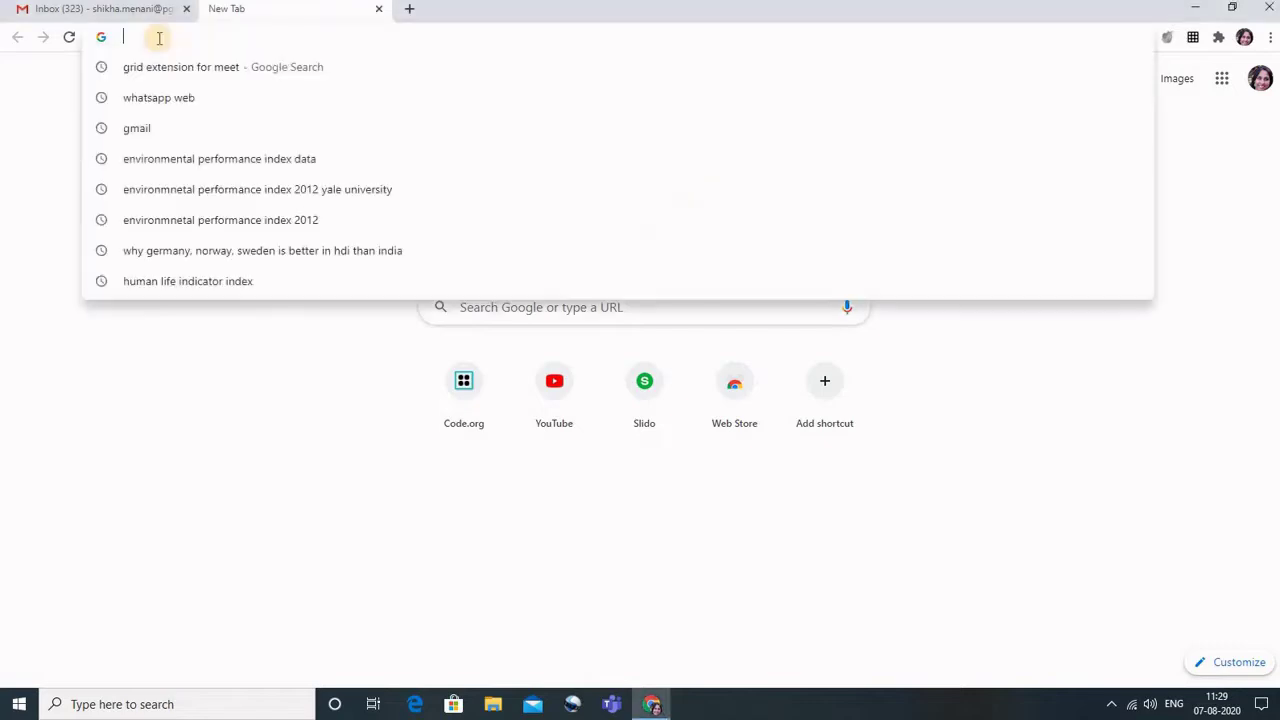
type("open")
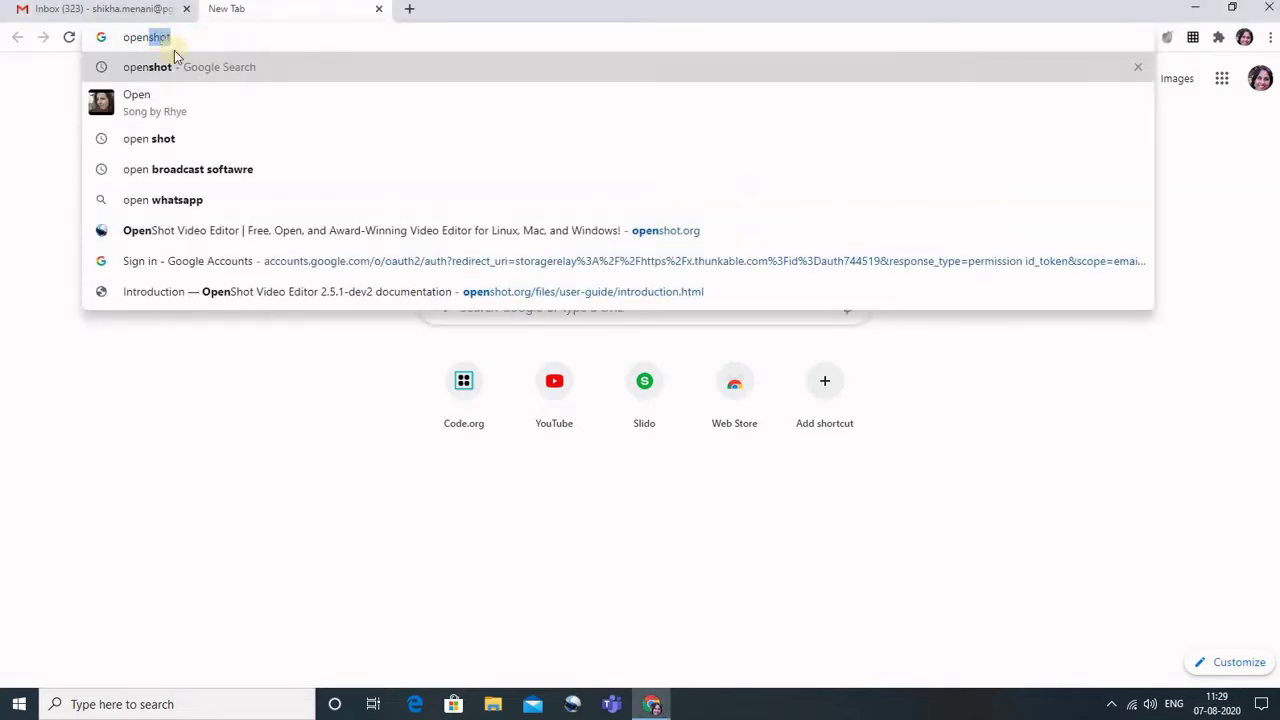
left_click(152, 74)
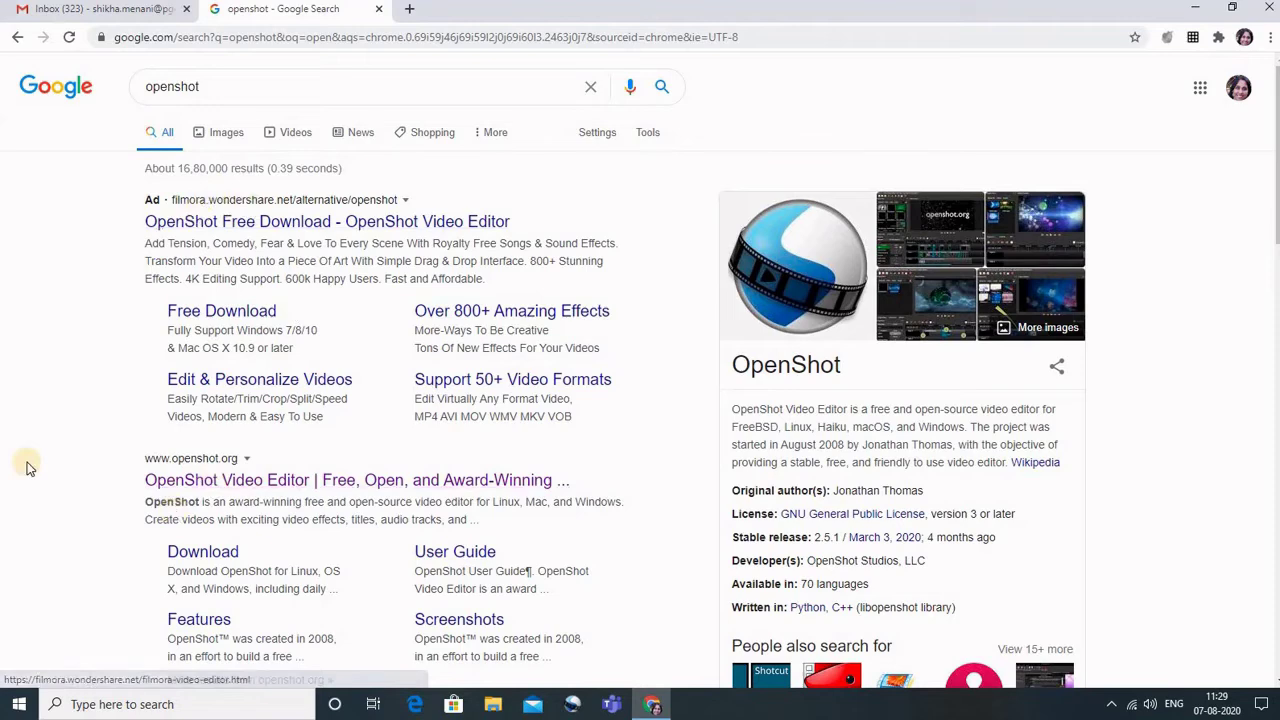
scroll(28, 468, "down", 2)
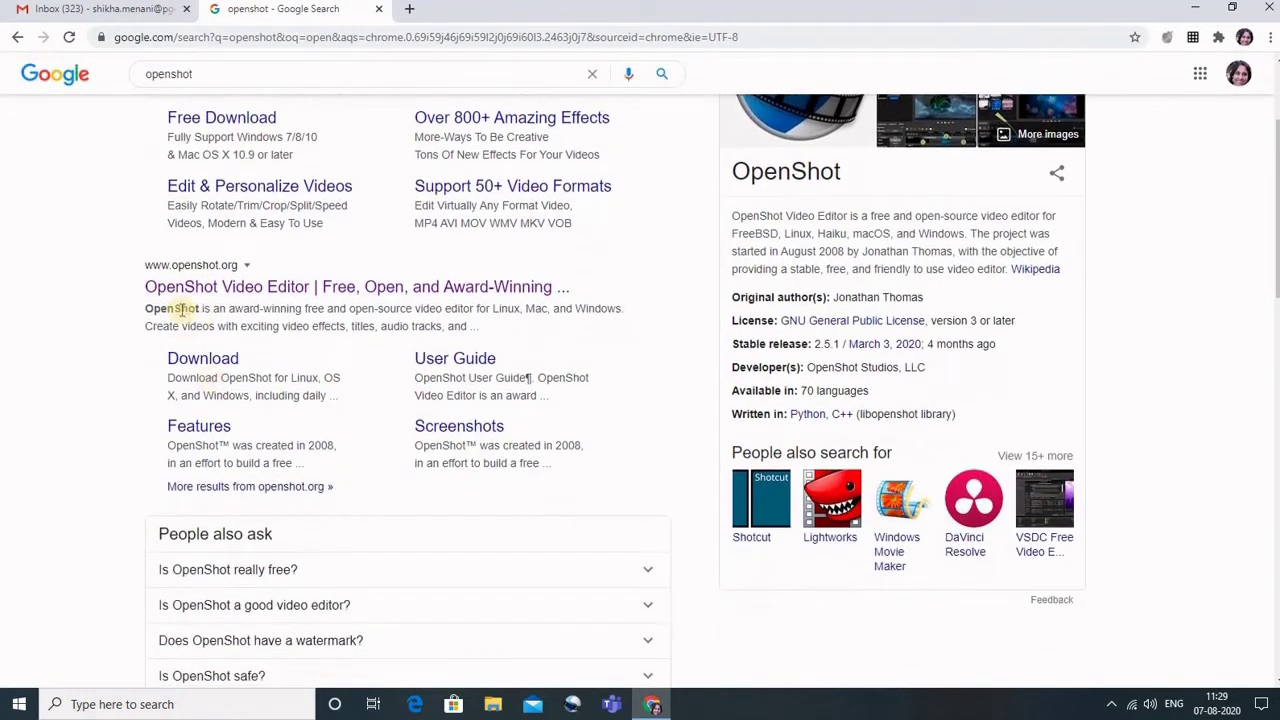
left_click(287, 288)
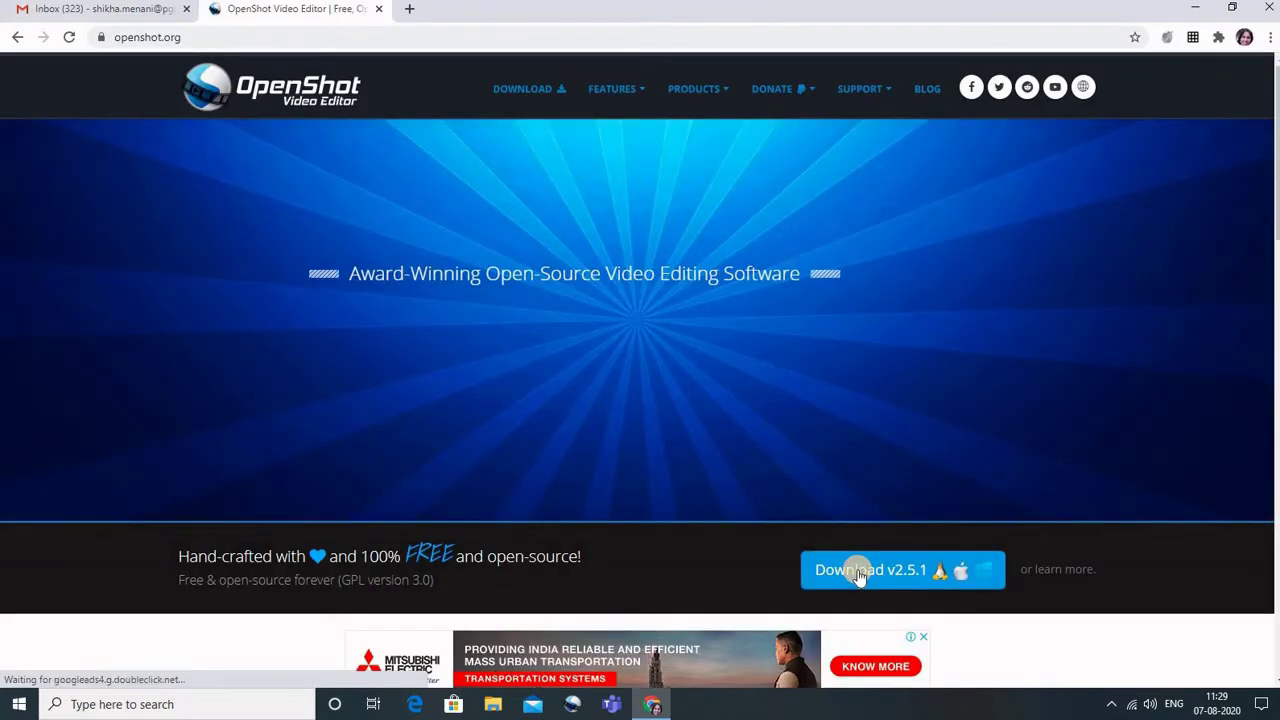
scroll(1100, 420, "down", 2)
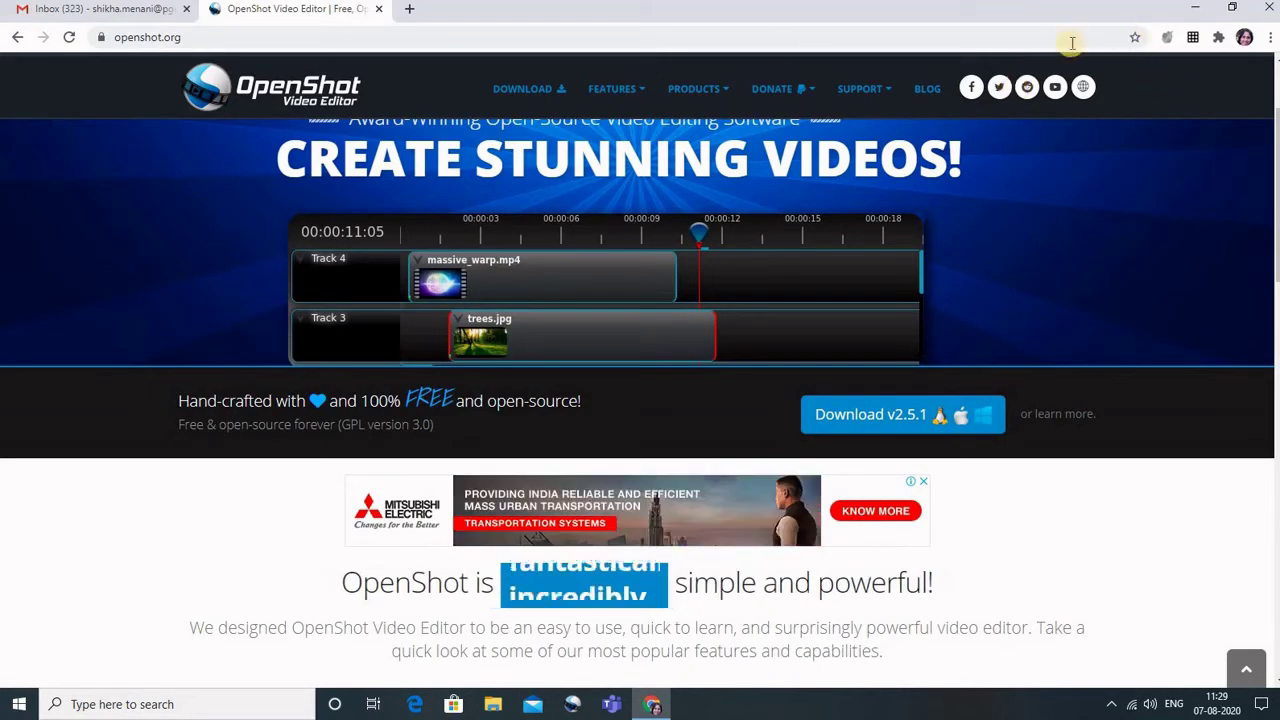
Switch to the desktop, launch OpenShot Video Editor and maximize its window
left_click(1197, 12)
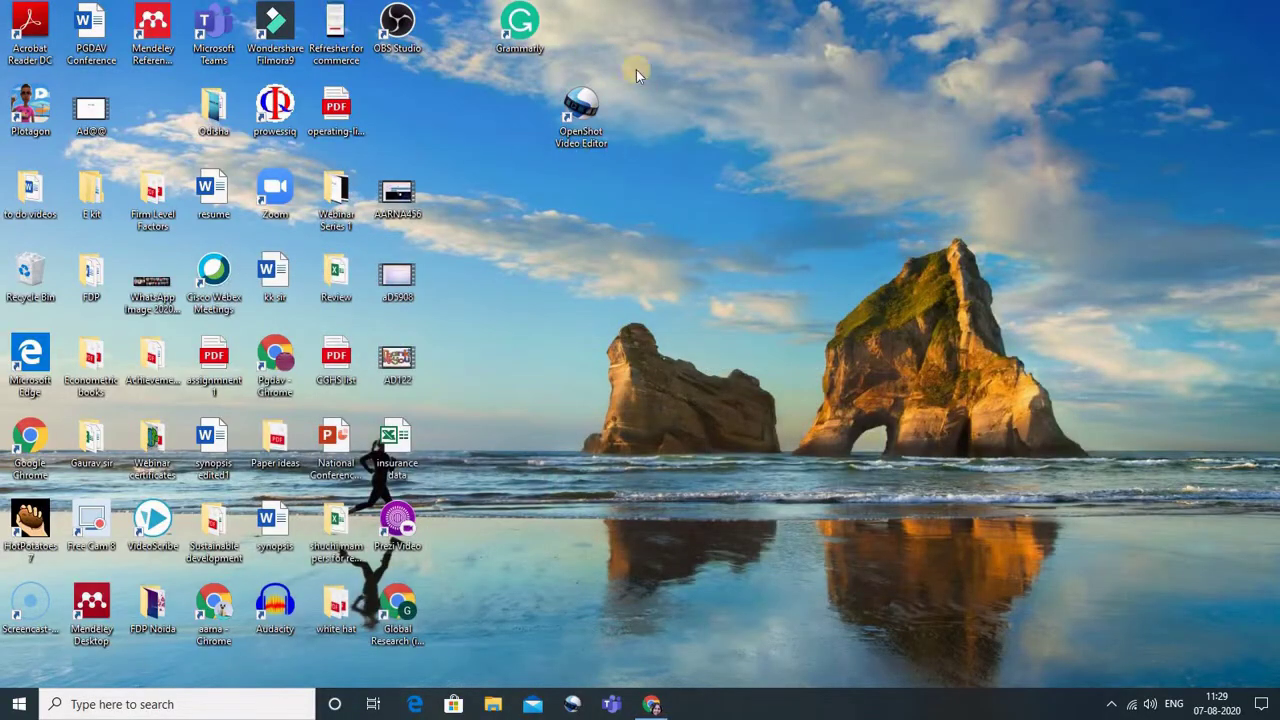
double_click(575, 138)
double_click(593, 127)
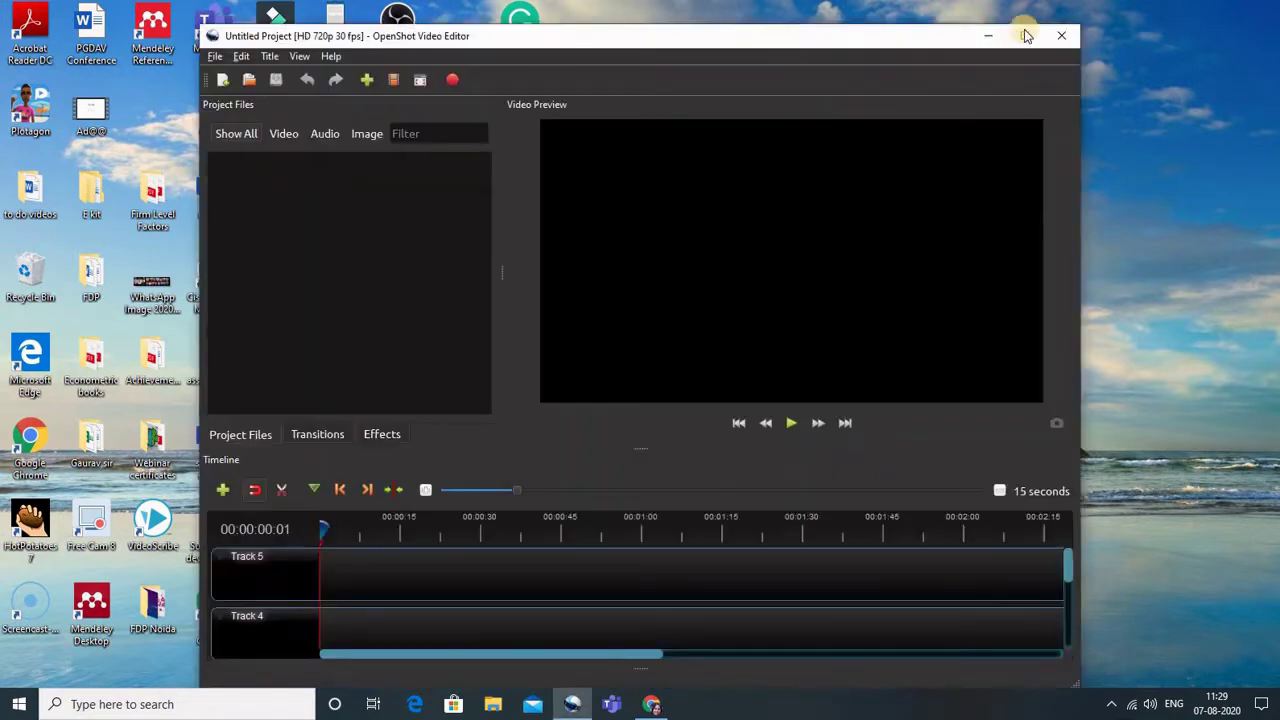
left_click(1022, 37)
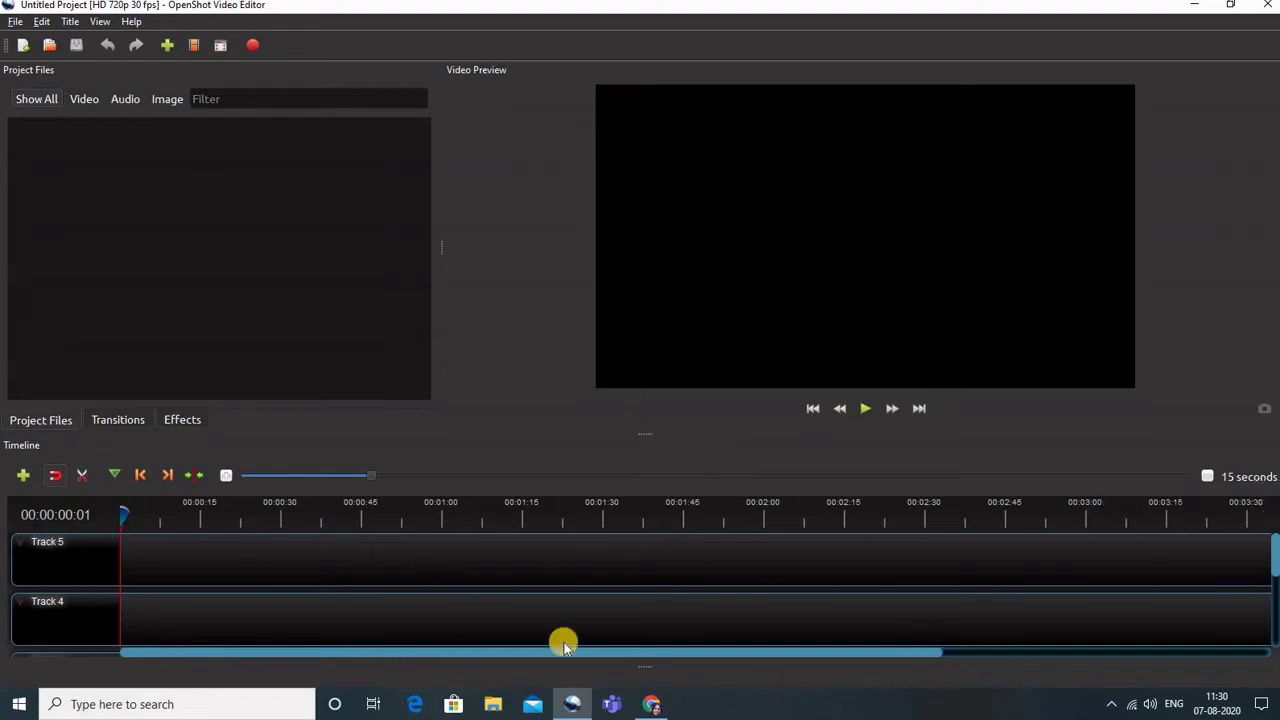
Add the AARNA456 video and the image 2 picture from the desktop to the project files
left_click(14, 22)
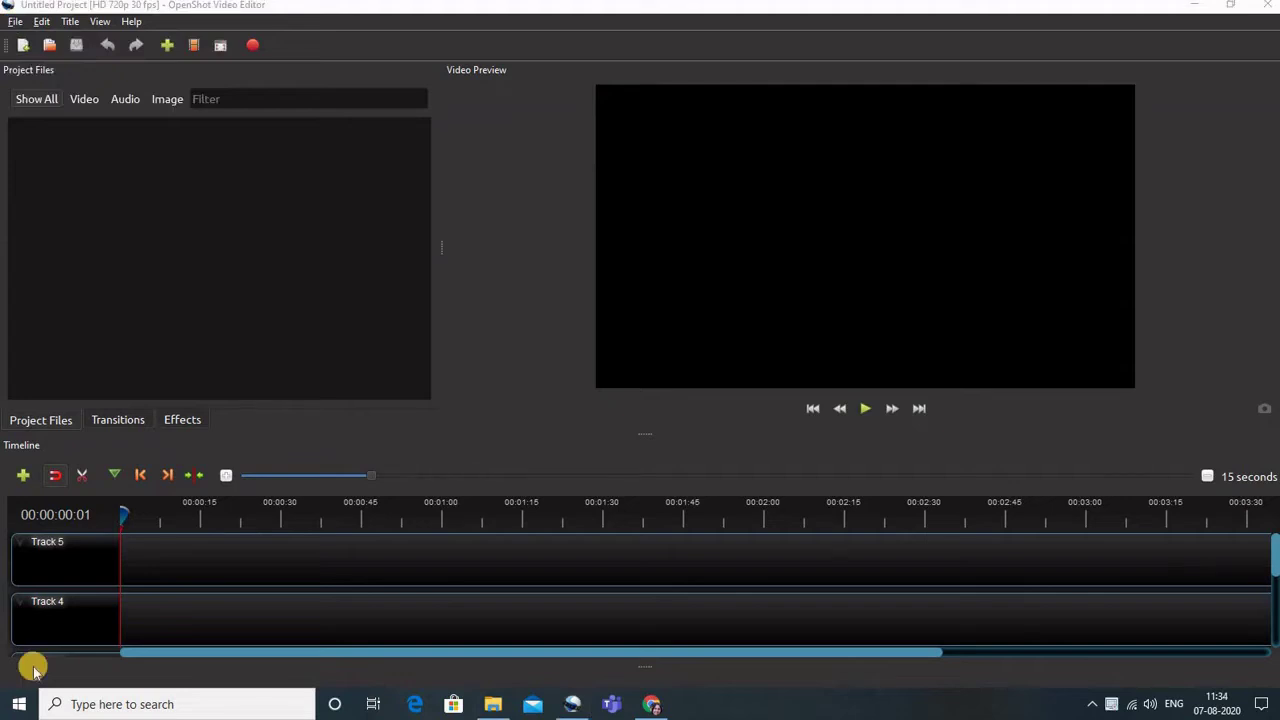
left_click(1195, 7)
left_click(1195, 7)
left_click(1195, 7)
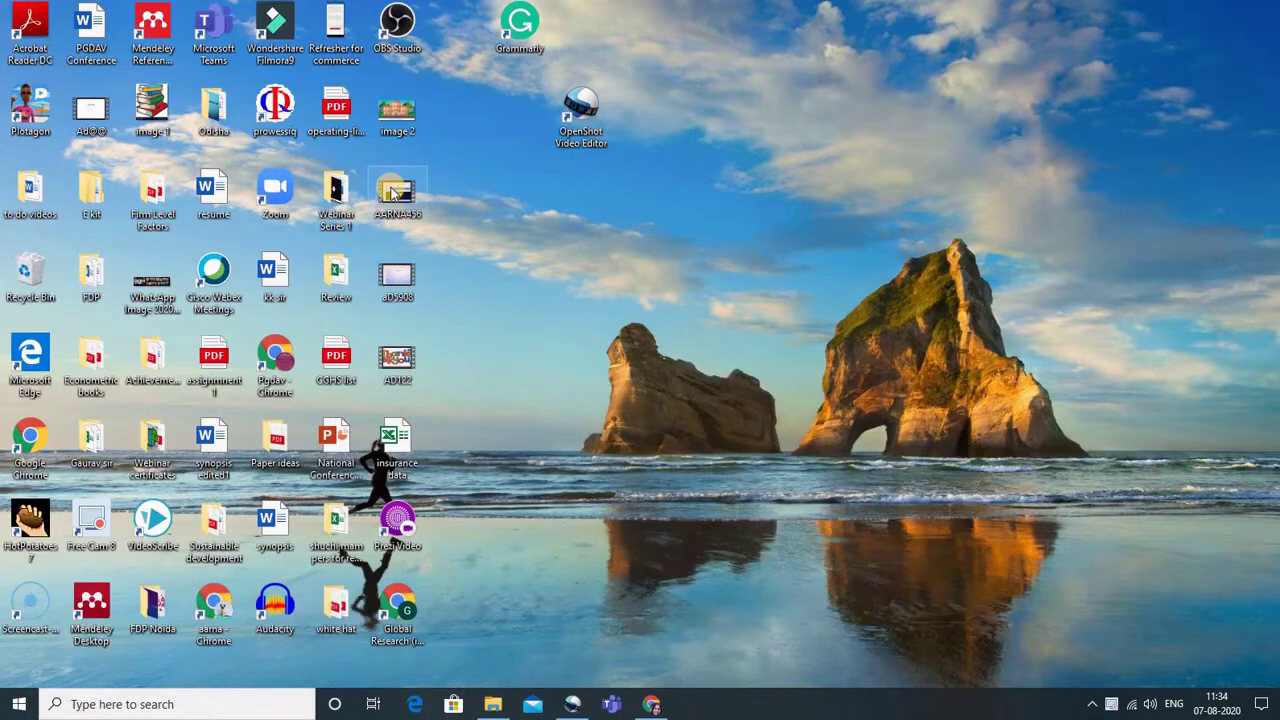
left_click_drag(398, 197, 24, 134)
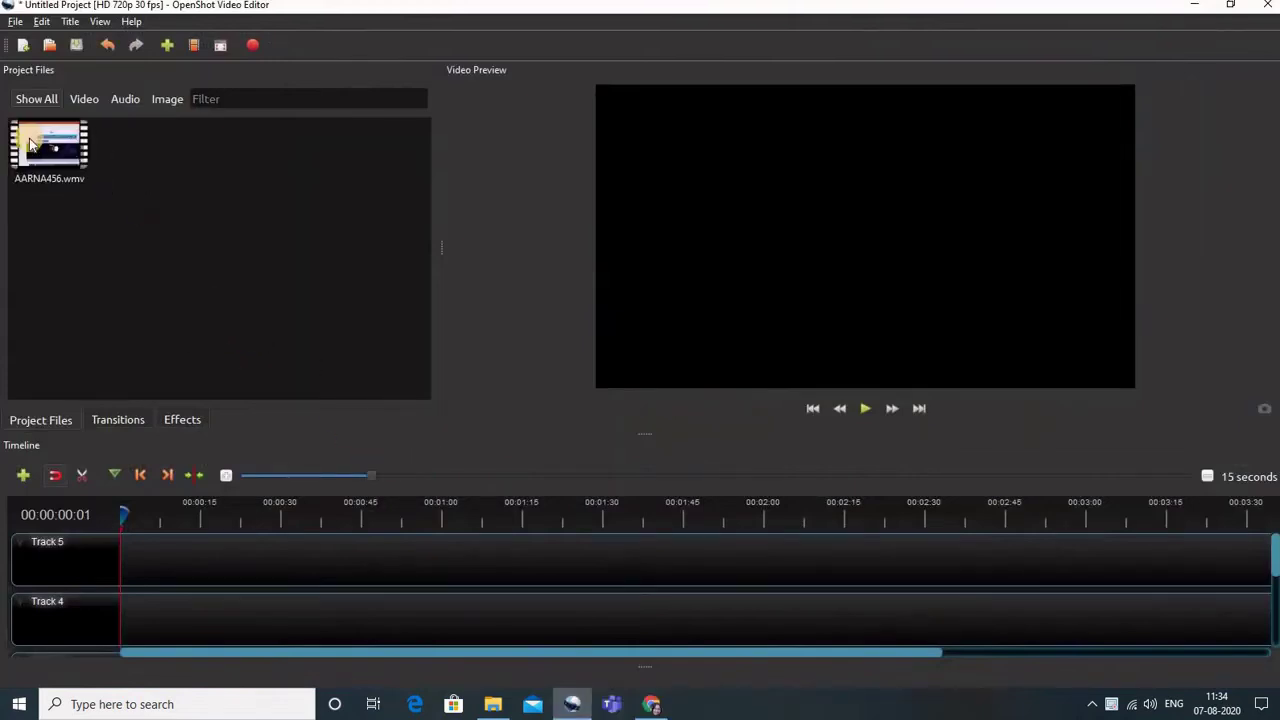
left_click(1193, 5)
left_click_drag(393, 117, 129, 155)
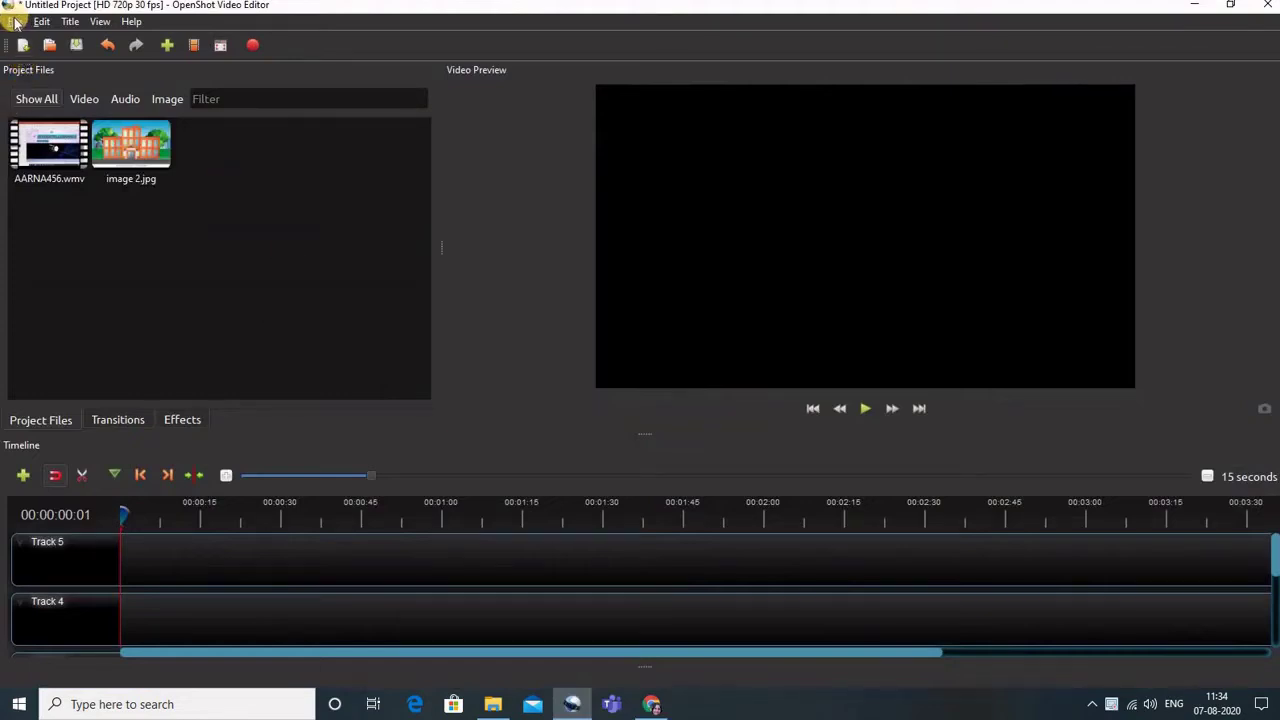
Import the aD5908 video from the Desktop folder into the project files
left_click(15, 21)
left_click(37, 141)
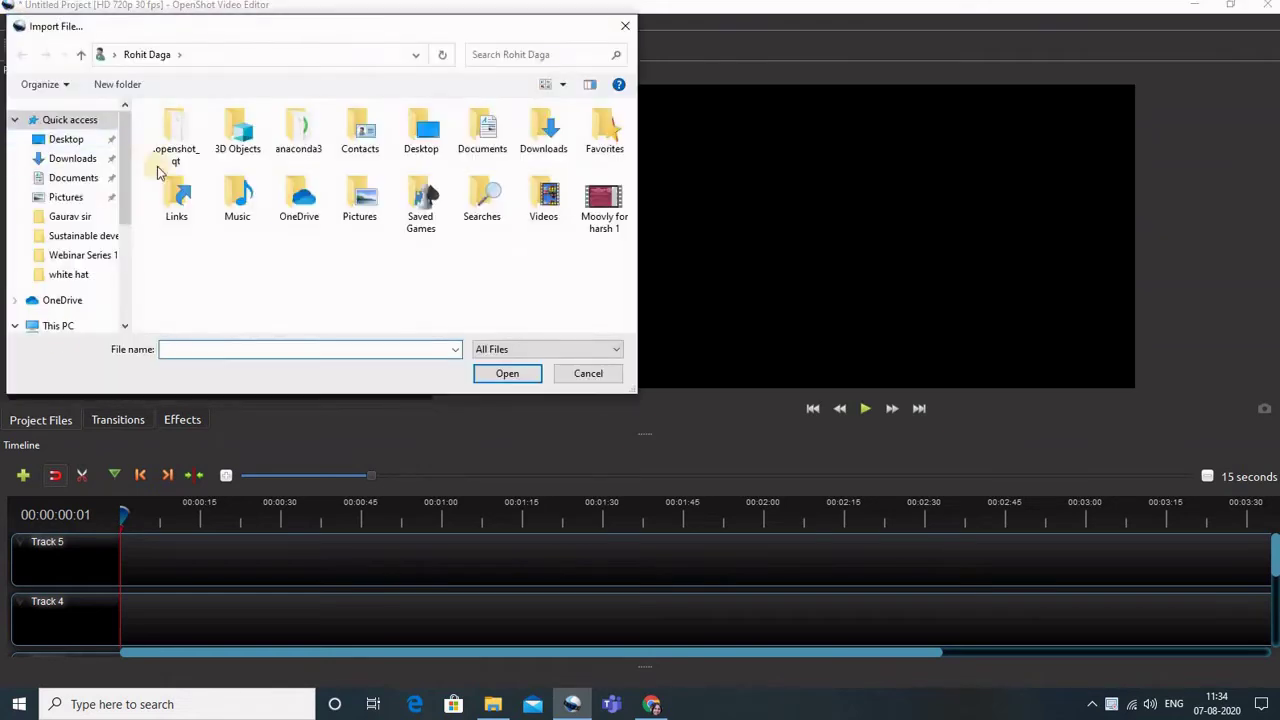
left_click(66, 139)
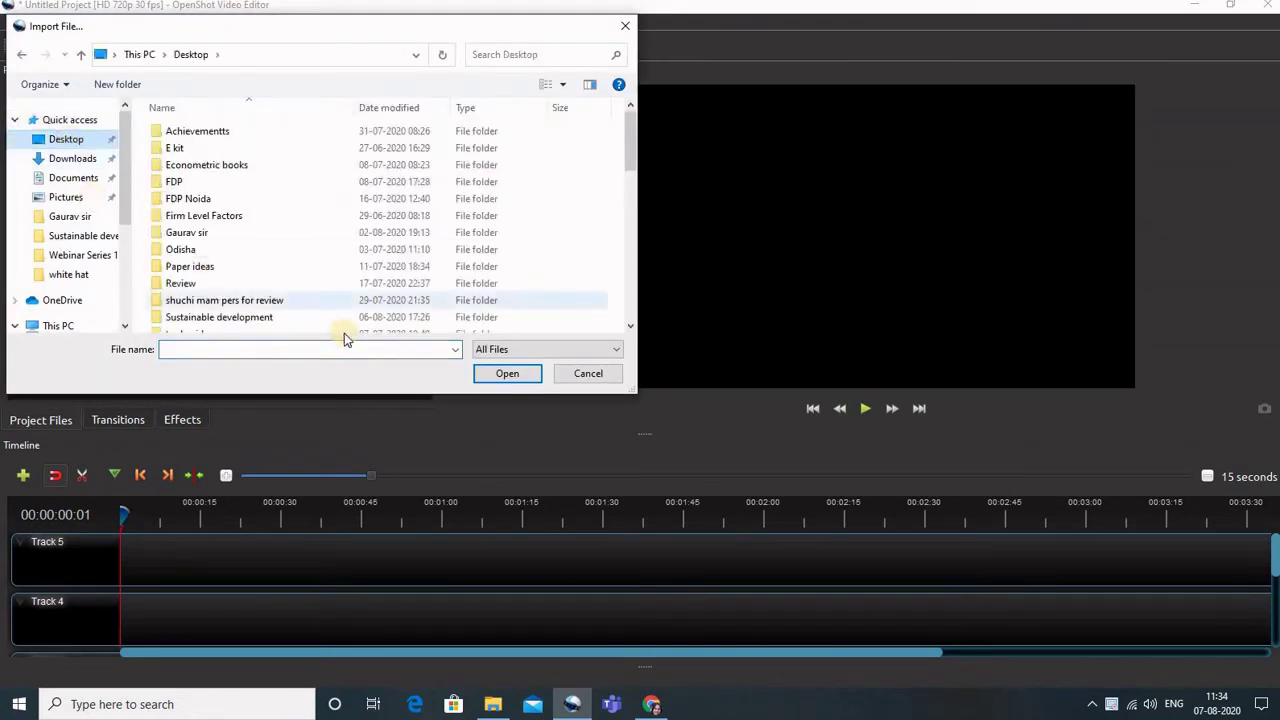
left_click(630, 327)
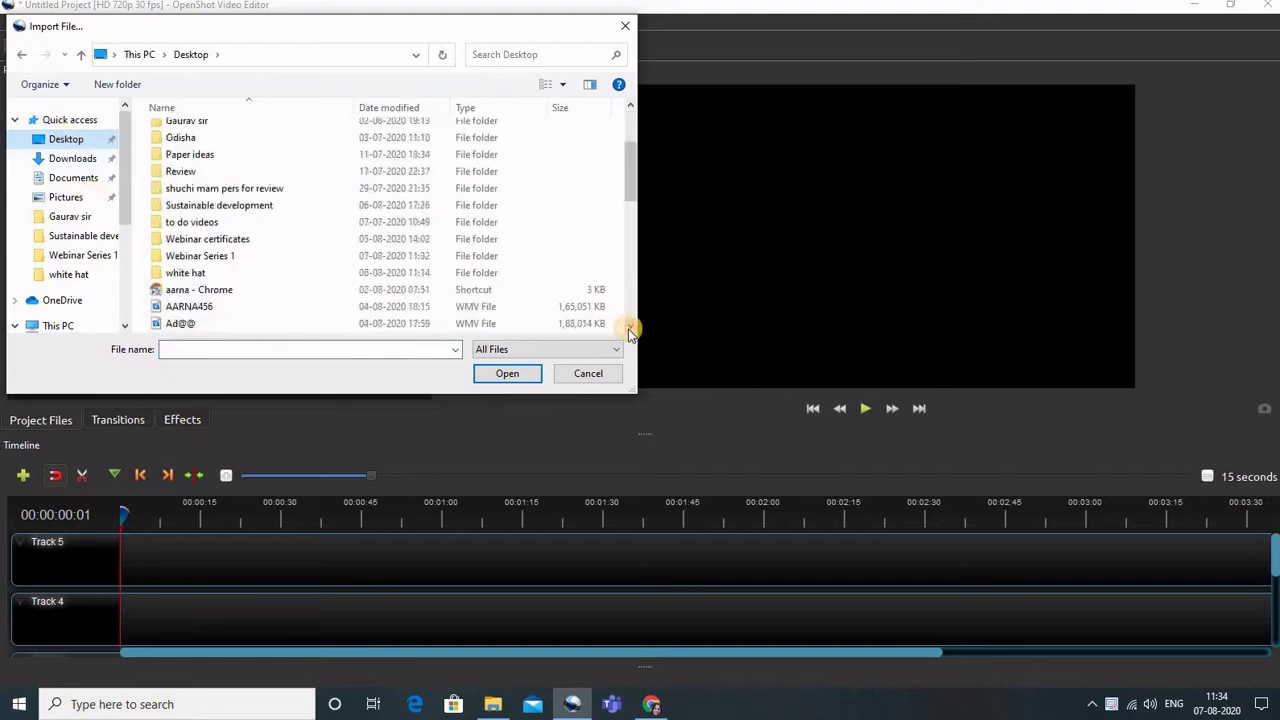
left_click_drag(630, 330, 630, 330)
left_click(181, 171)
left_click(508, 373)
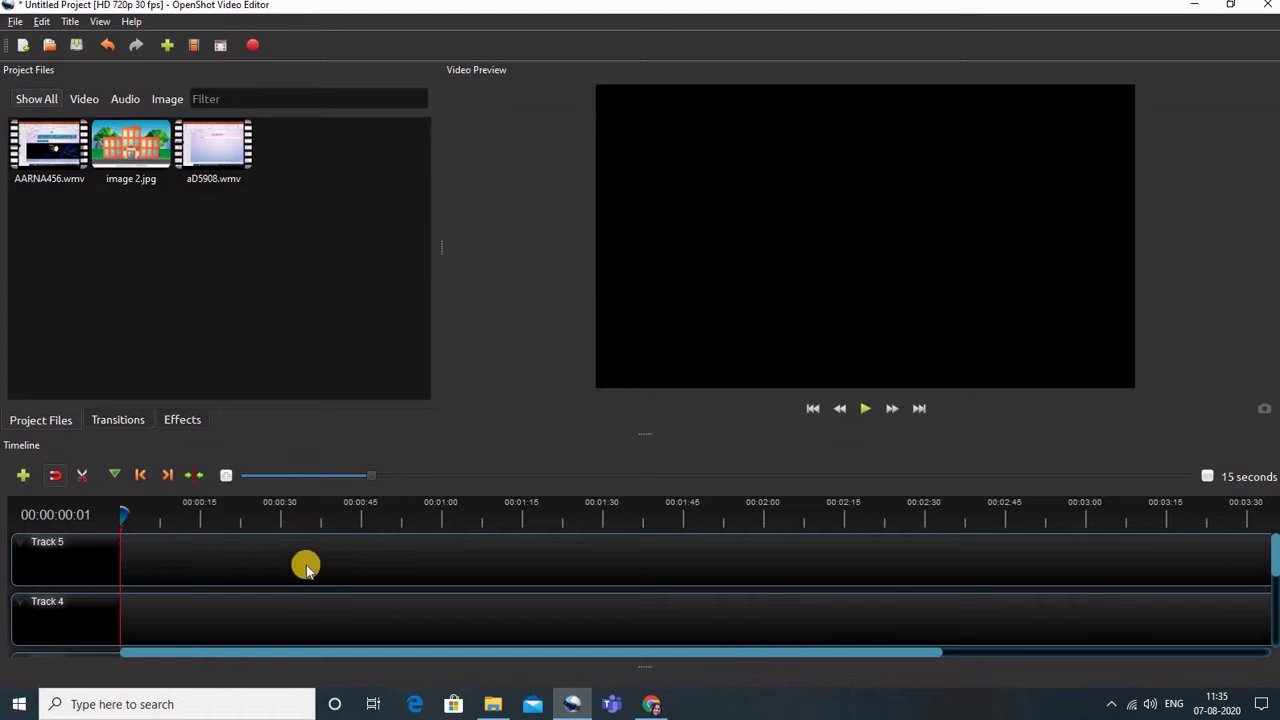
Place image 2.jpg at the start of Track 5 with AARNA456.wmv directly after it, and preview the sequence
left_click_drag(122, 145, 120, 553)
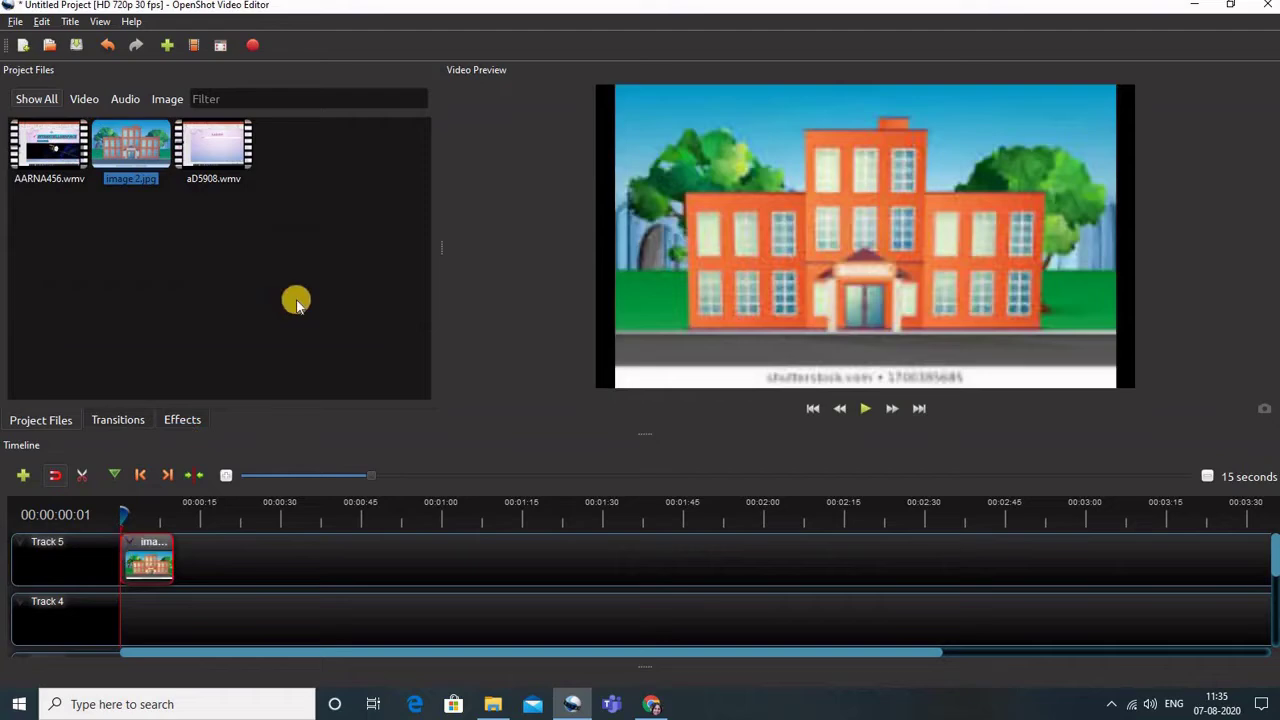
left_click_drag(35, 148, 171, 537)
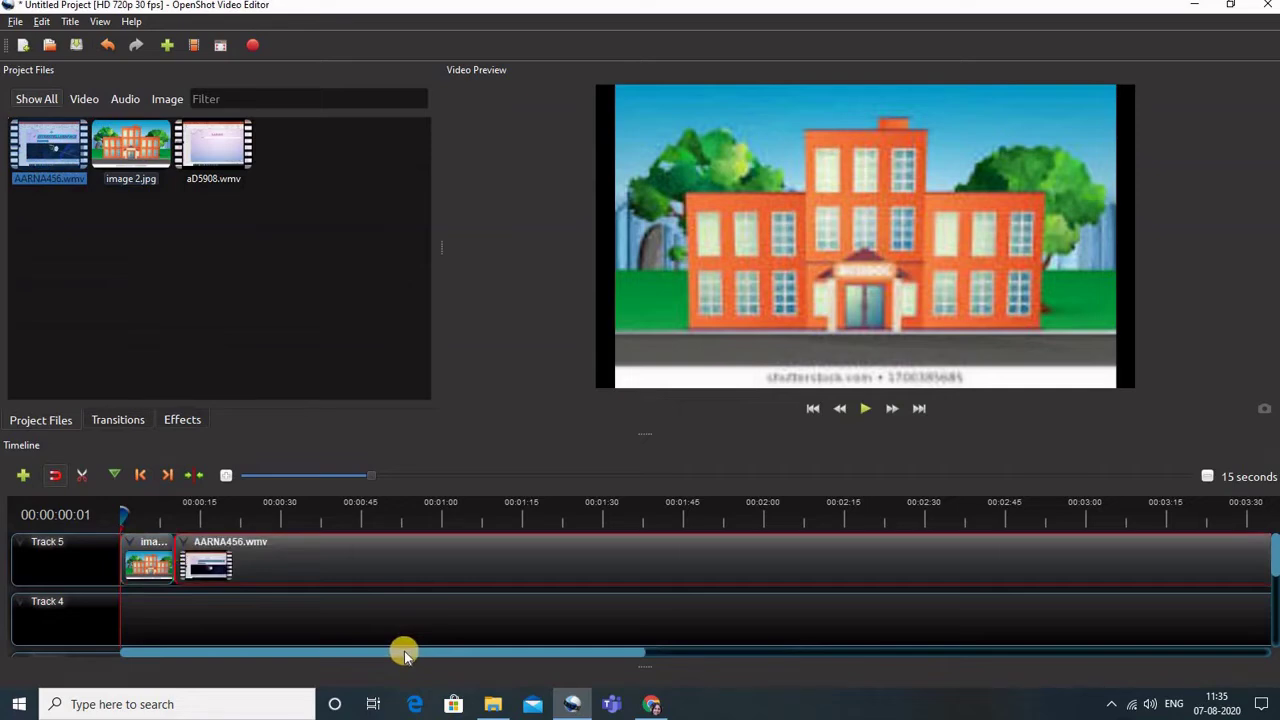
left_click(869, 412)
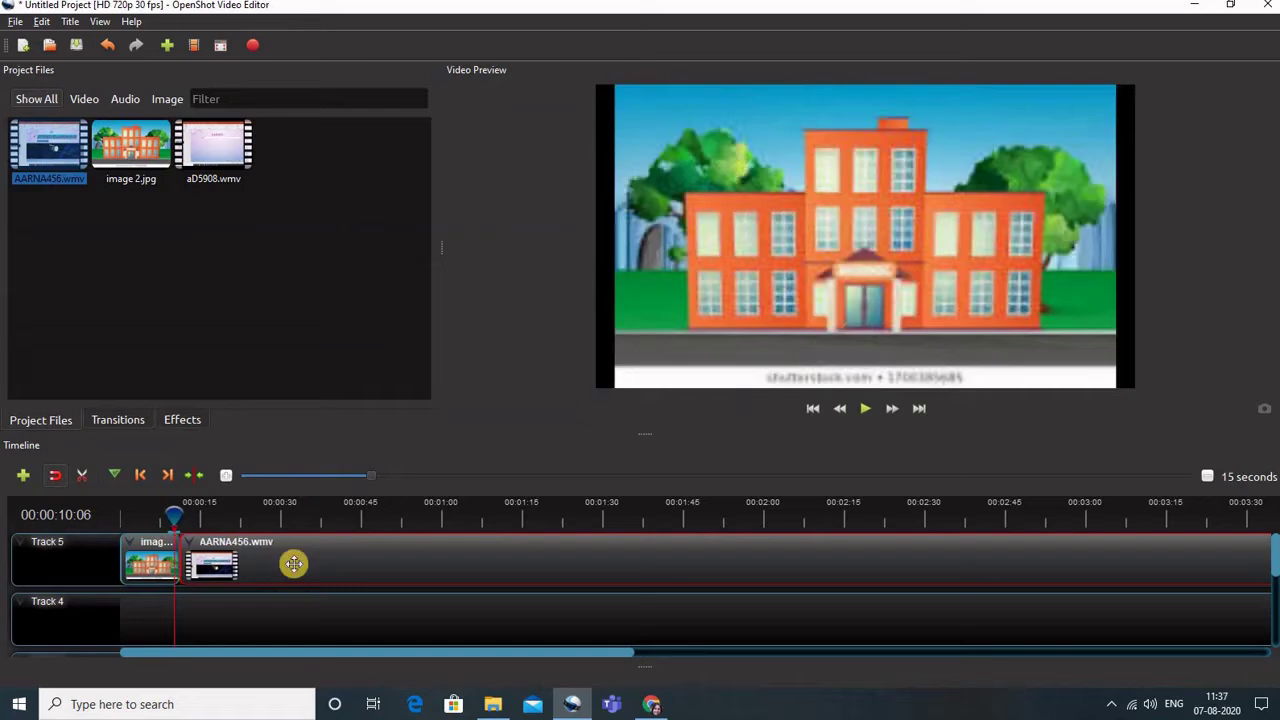
Overlap AARNA456.wmv with image 2.jpg on Track 5, preview the transition and trim its start slightly
mouse_move(293, 563)
left_mouse_down()
mouse_move(449, 554)
mouse_move(260, 543)
mouse_move(300, 549)
mouse_move(274, 558)
left_mouse_up()
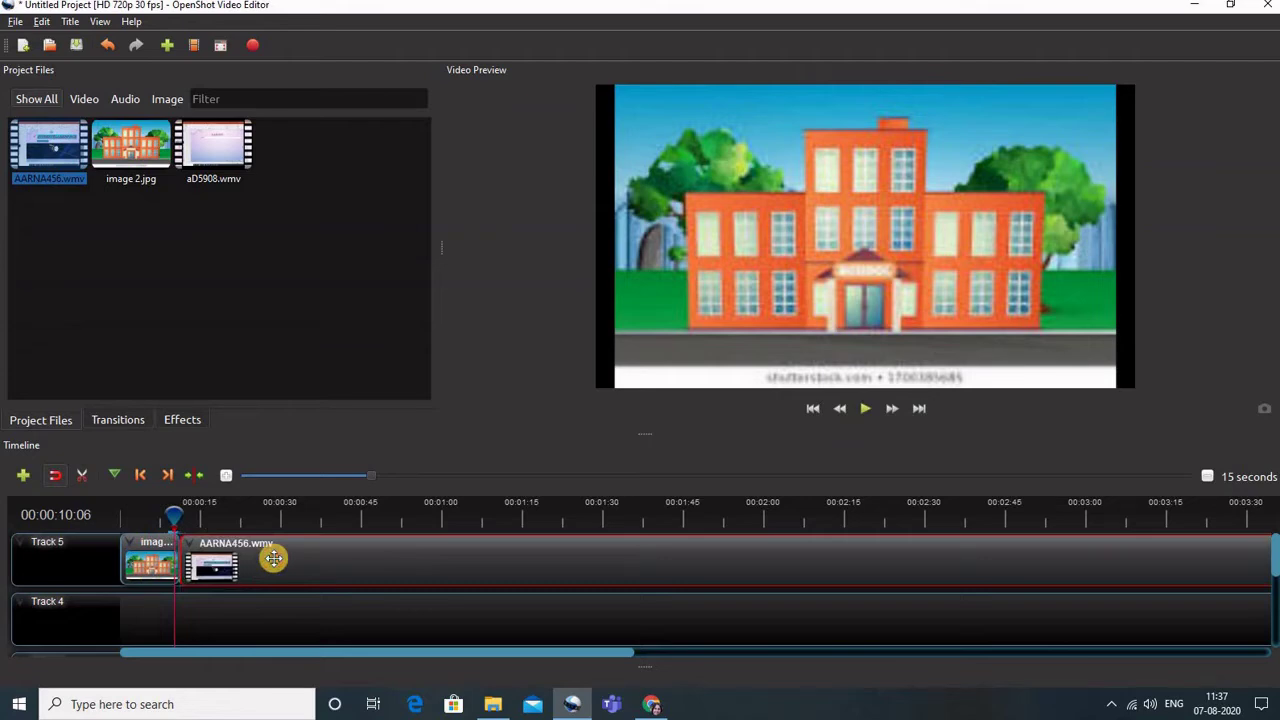
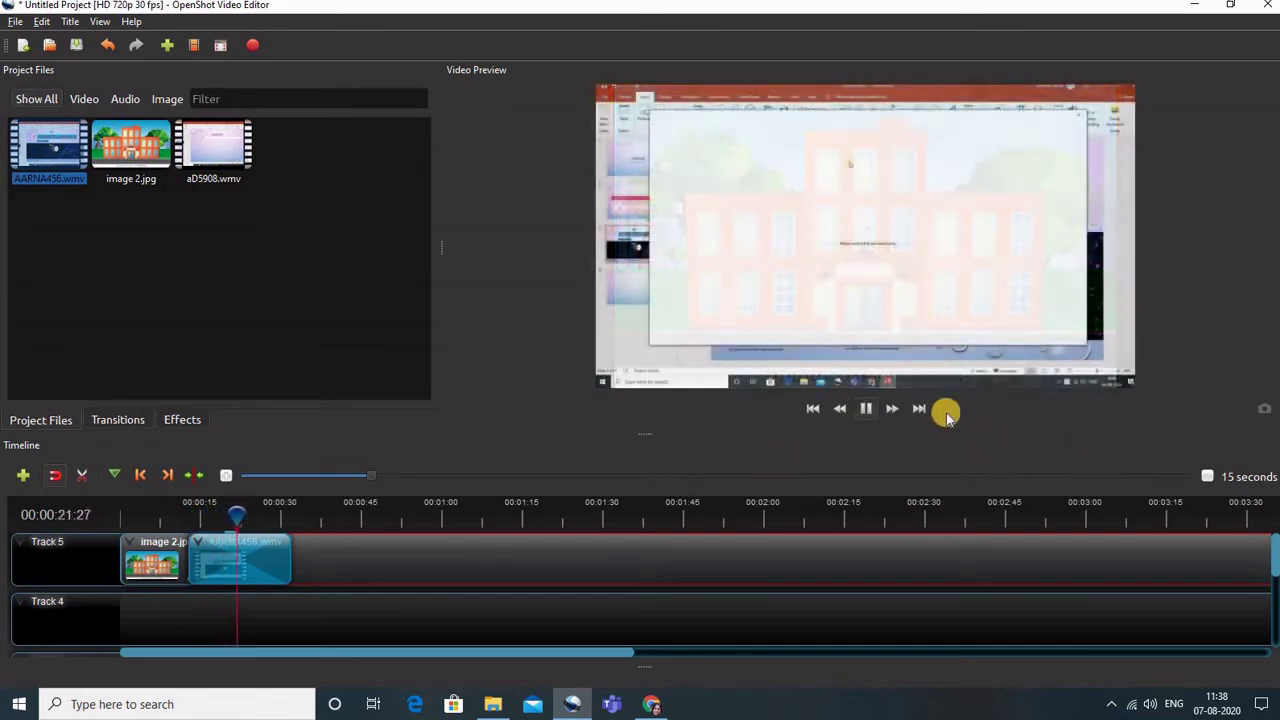
left_click(866, 416)
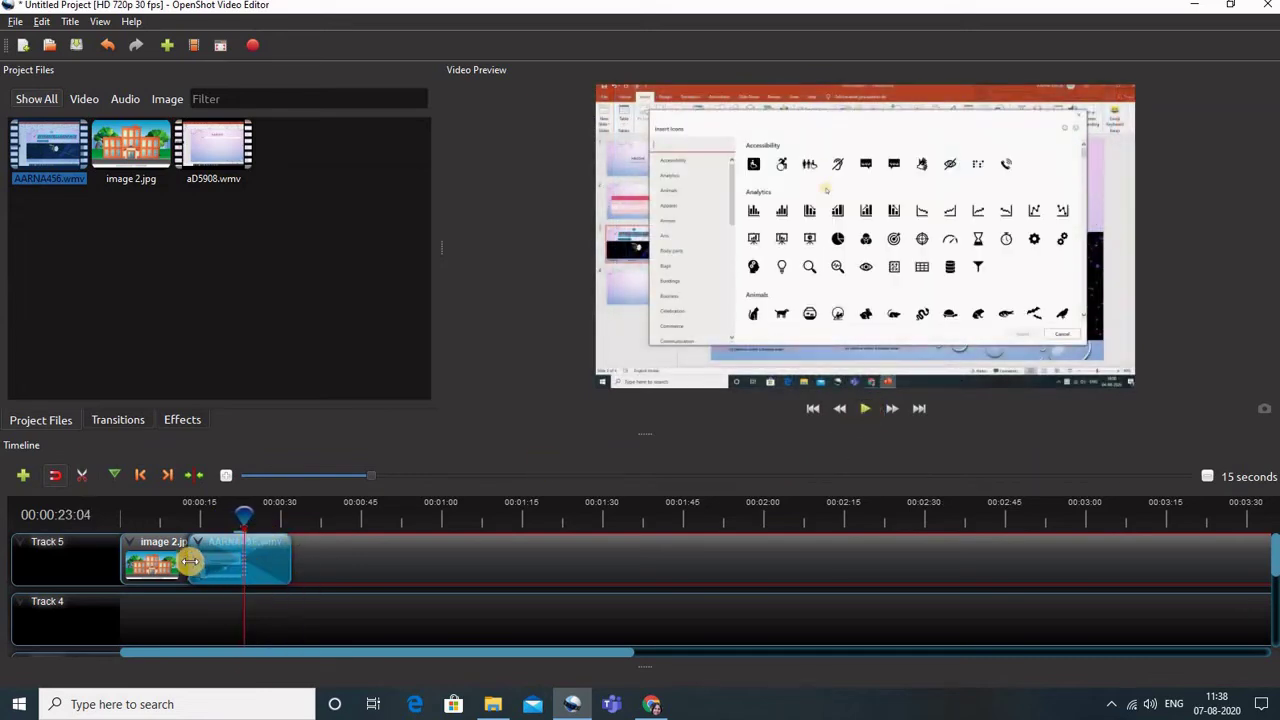
mouse_move(189, 562)
left_mouse_down()
mouse_move(222, 562)
mouse_move(192, 562)
left_mouse_up()
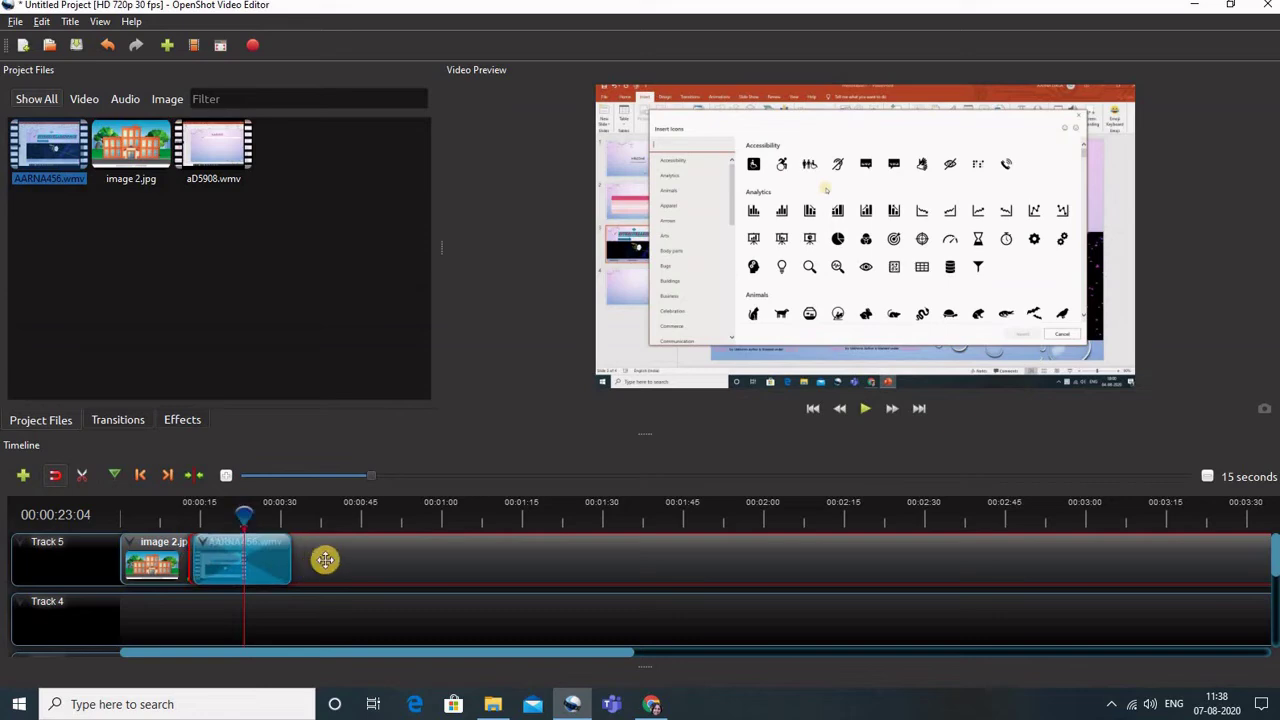
Delete the transition between the two clips and move AARNA456.wmv to start right after image 2.jpg on Track 5
left_click(246, 552)
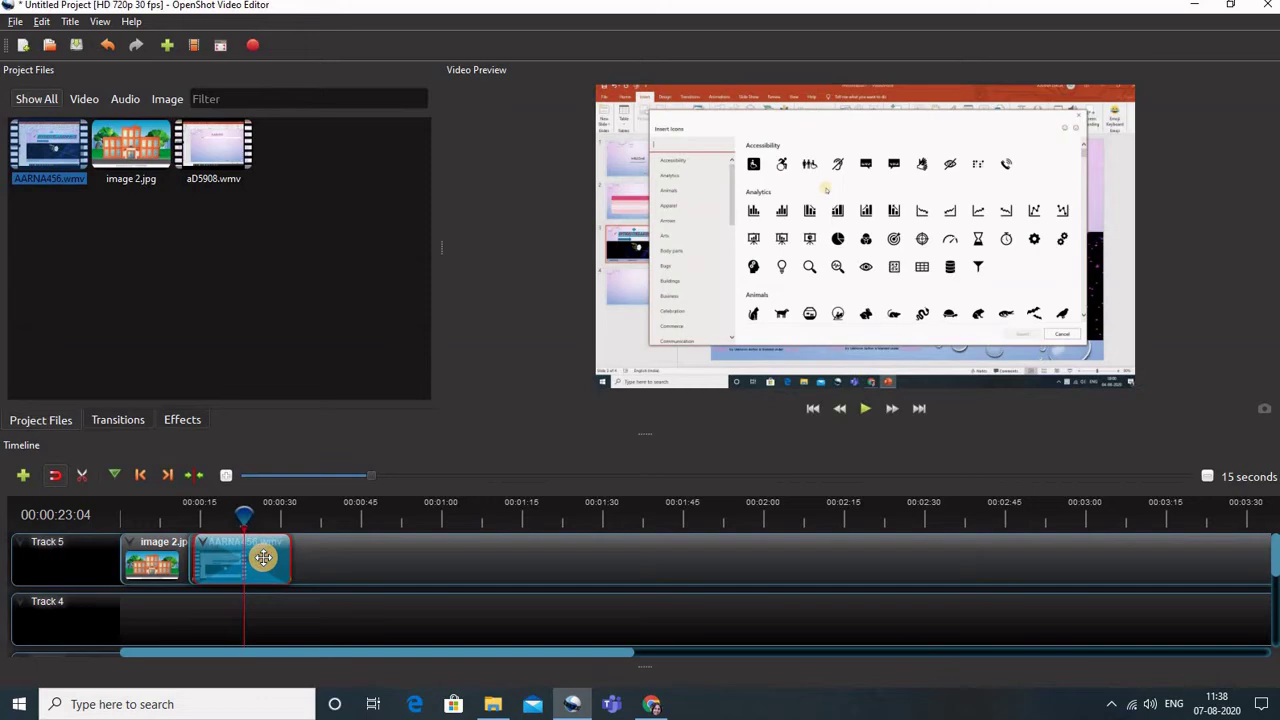
left_click_drag(263, 558, 263, 558)
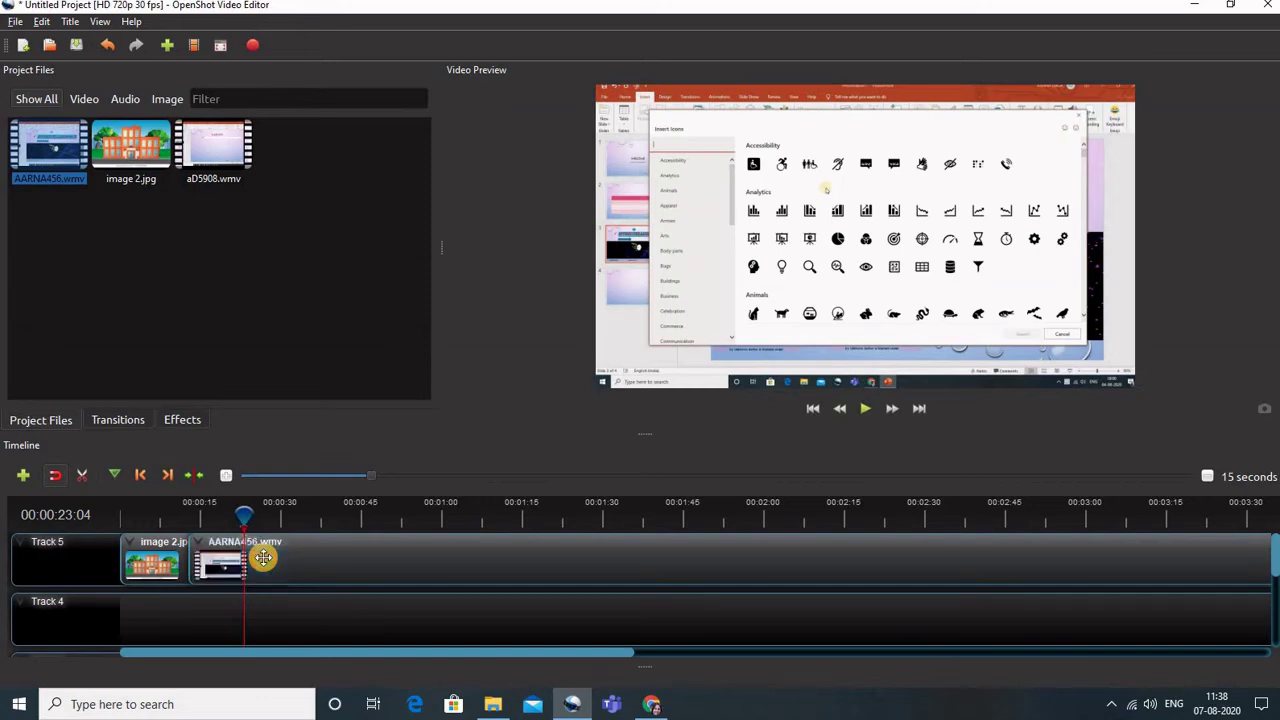
left_click_drag(349, 557, 431, 554)
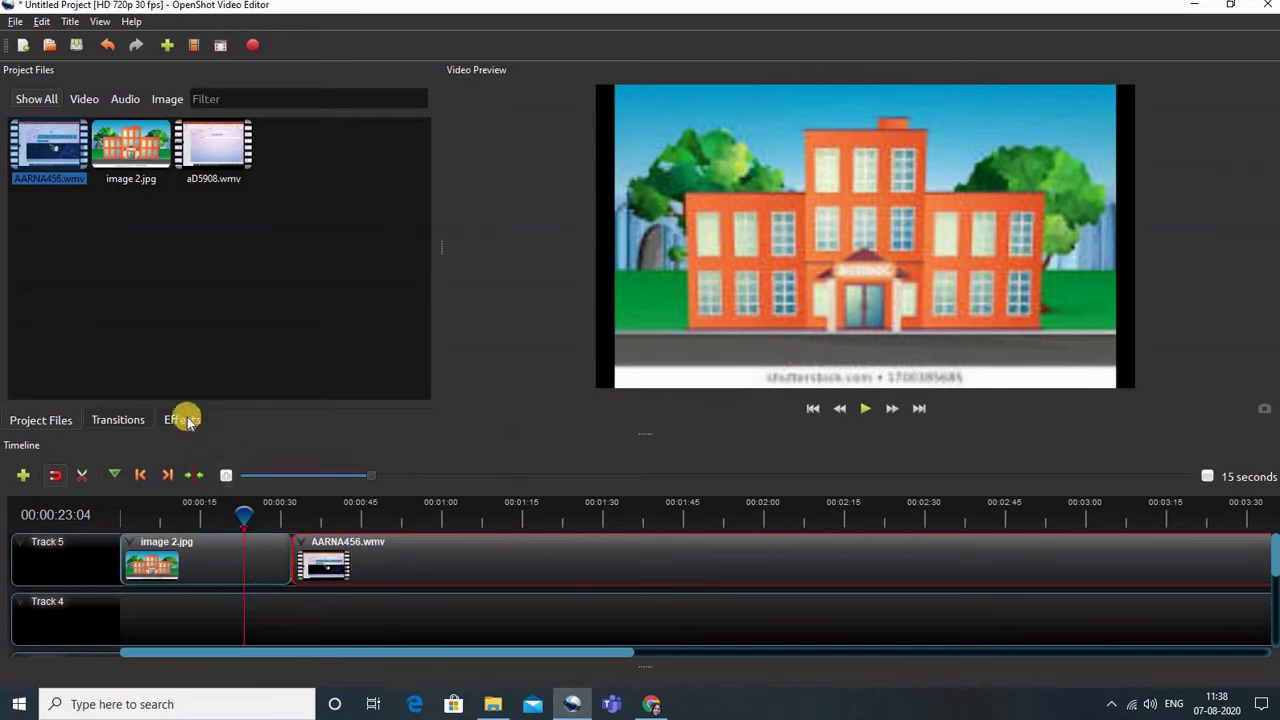
Apply the Negative effect to the image 2.jpg clip on Track 5
left_click(197, 562)
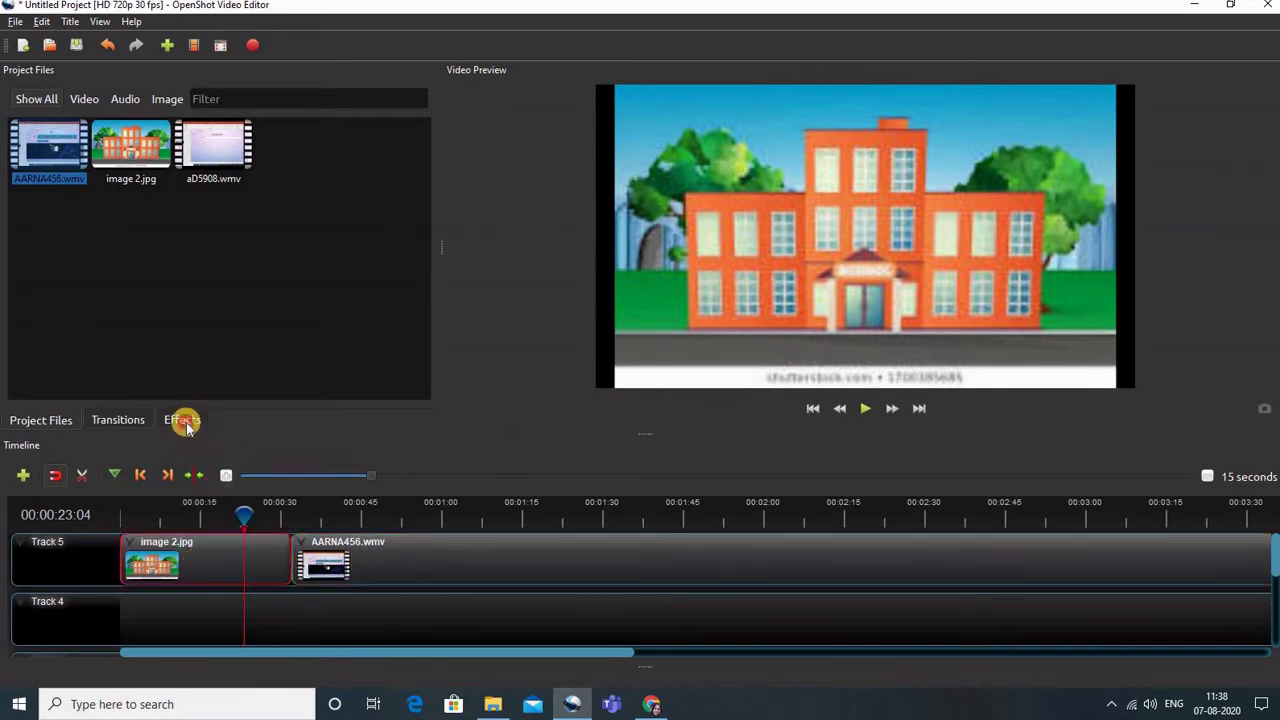
left_click(185, 422)
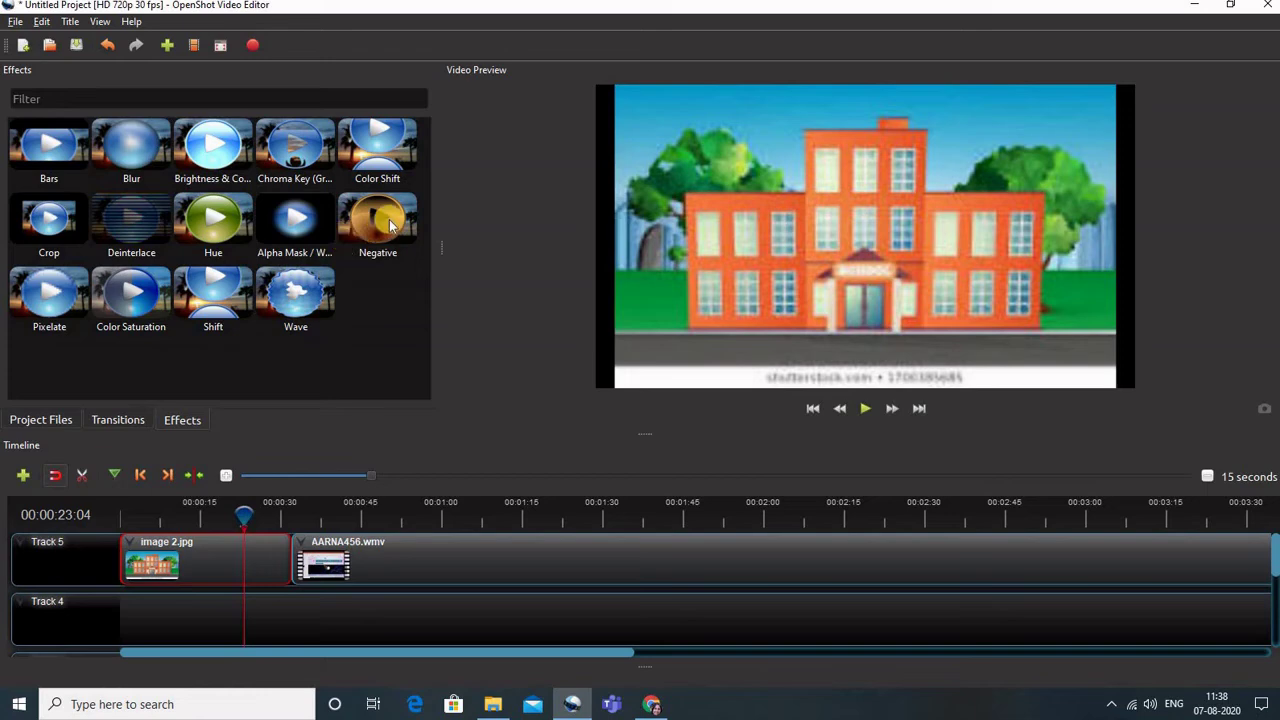
left_click_drag(390, 226, 186, 564)
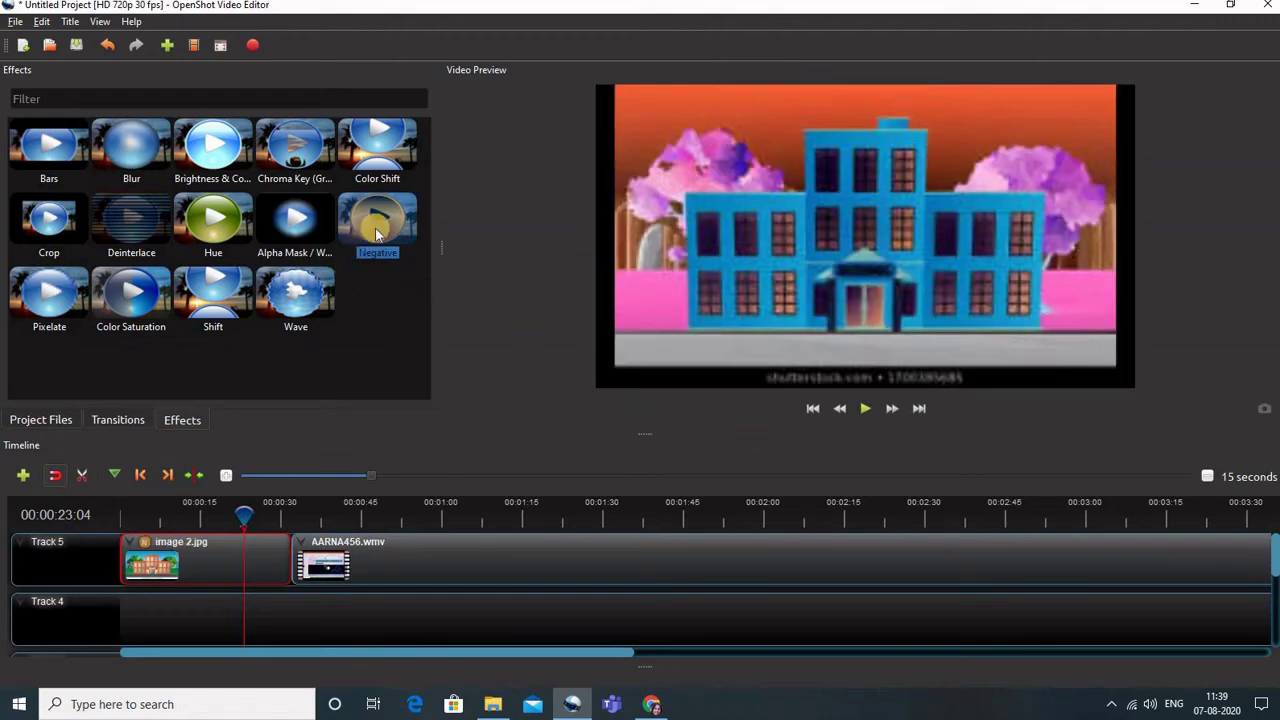
Remove the Negative effect from the image 2.jpg clip
left_click(210, 550)
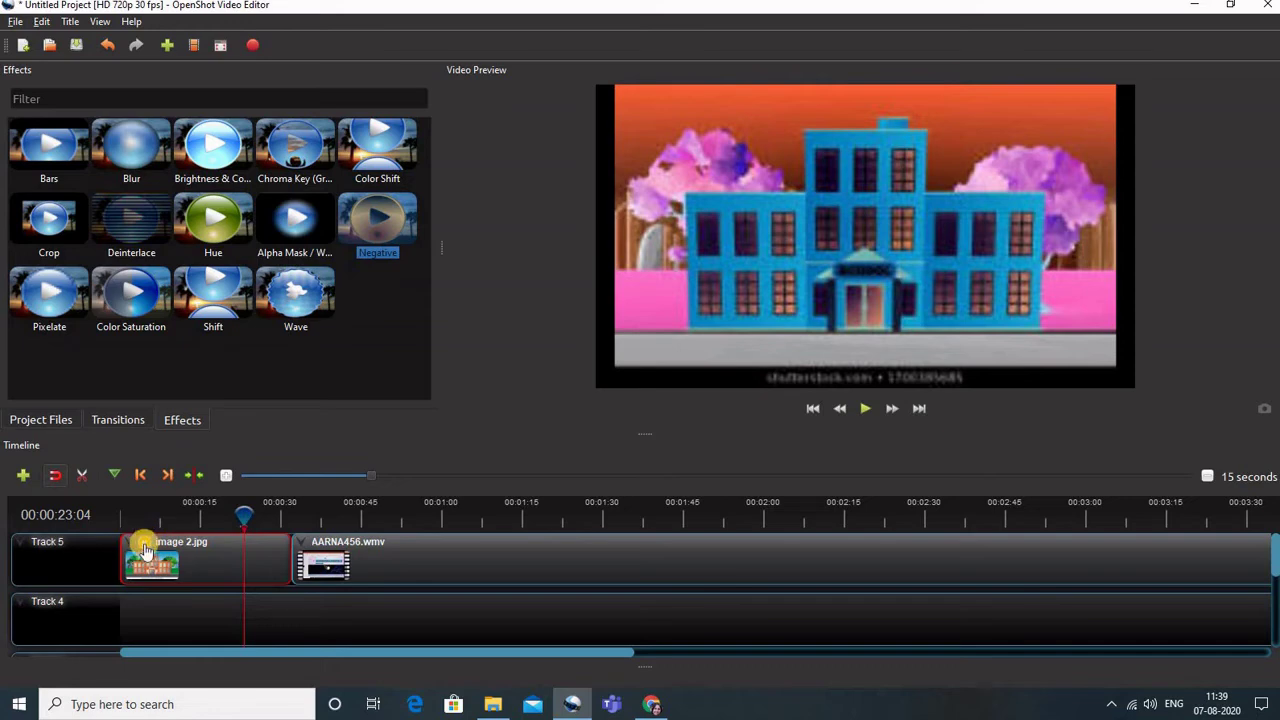
right_click(145, 549)
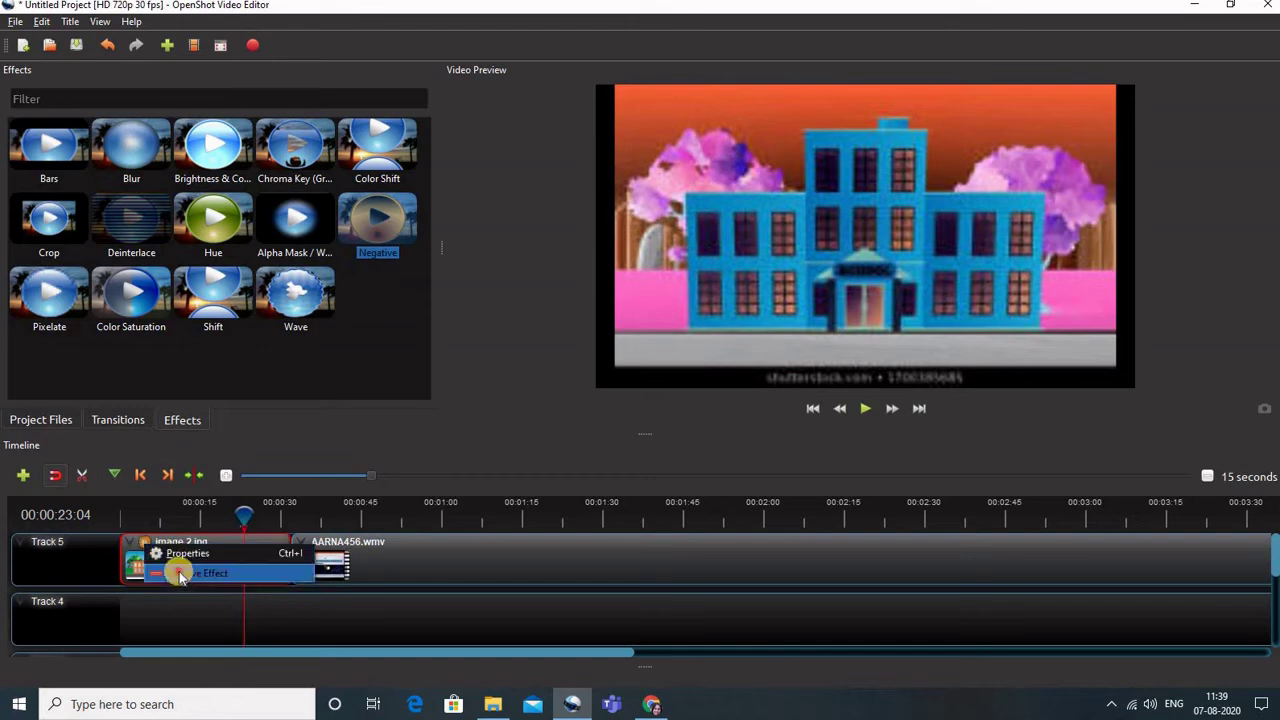
left_click(179, 573)
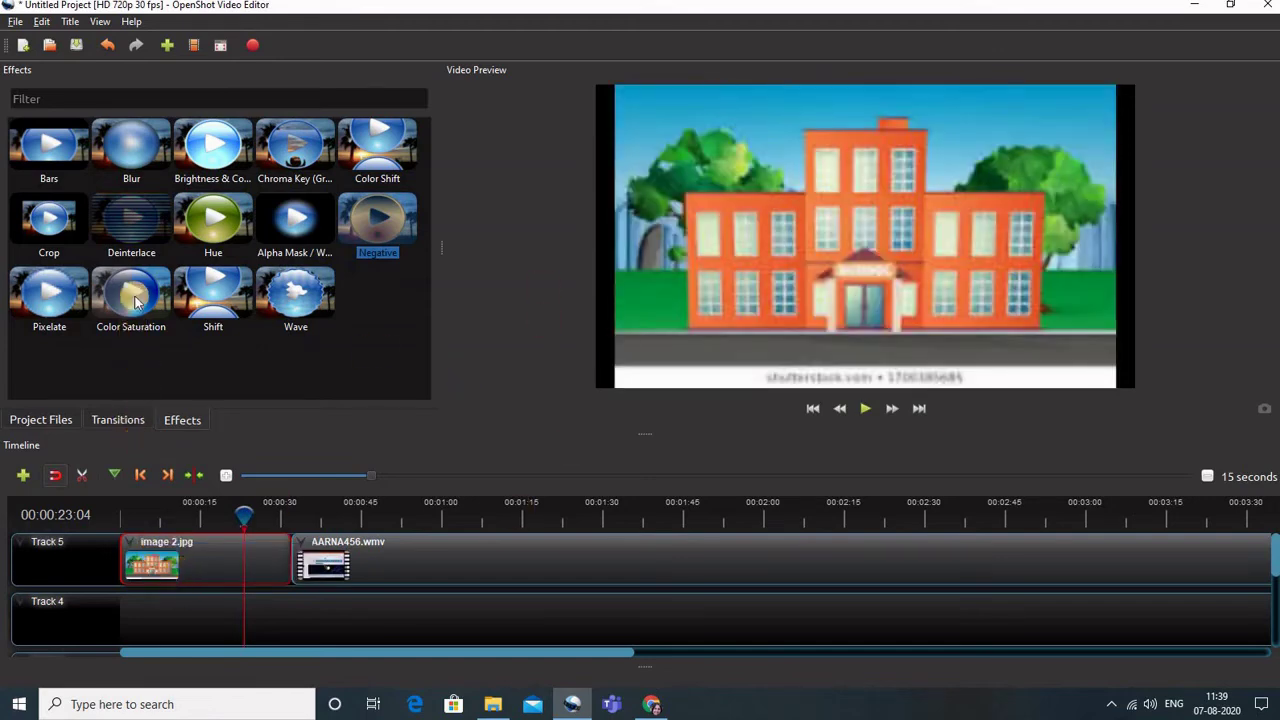
Try the Hue effect on the image 2.jpg clip on Track 5 and remove it again
left_click_drag(206, 234, 155, 565)
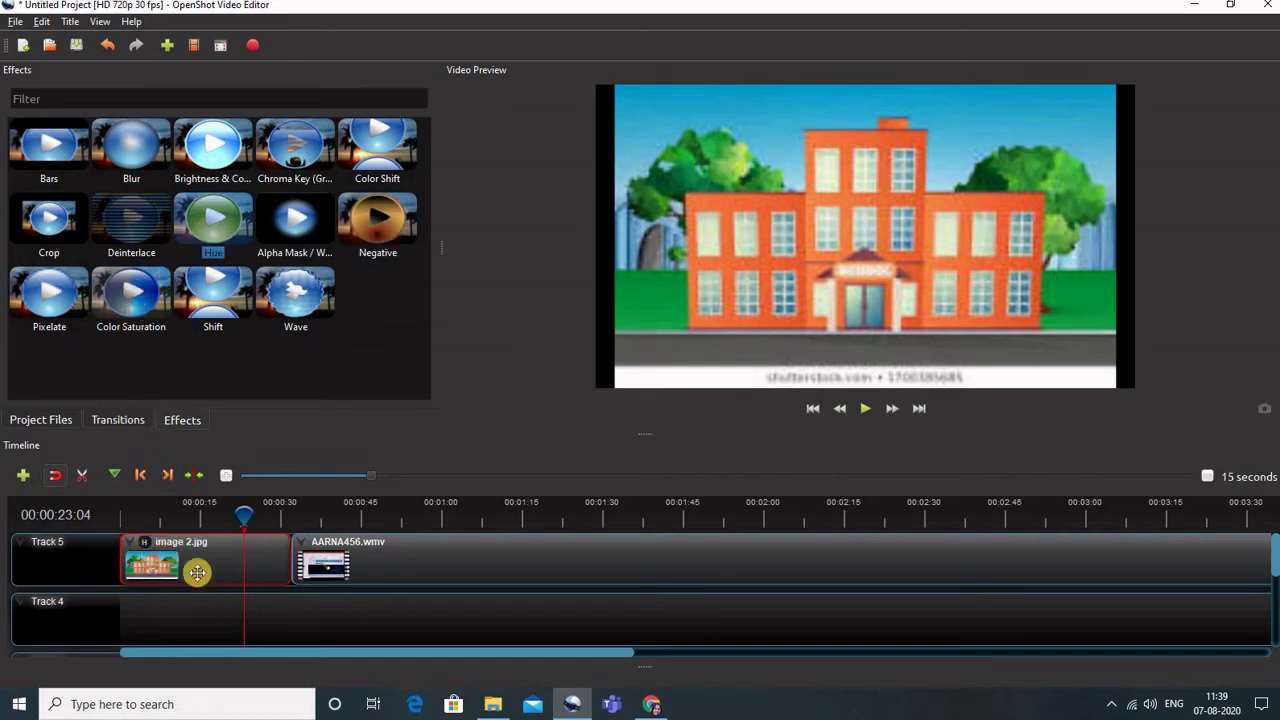
left_click(145, 545)
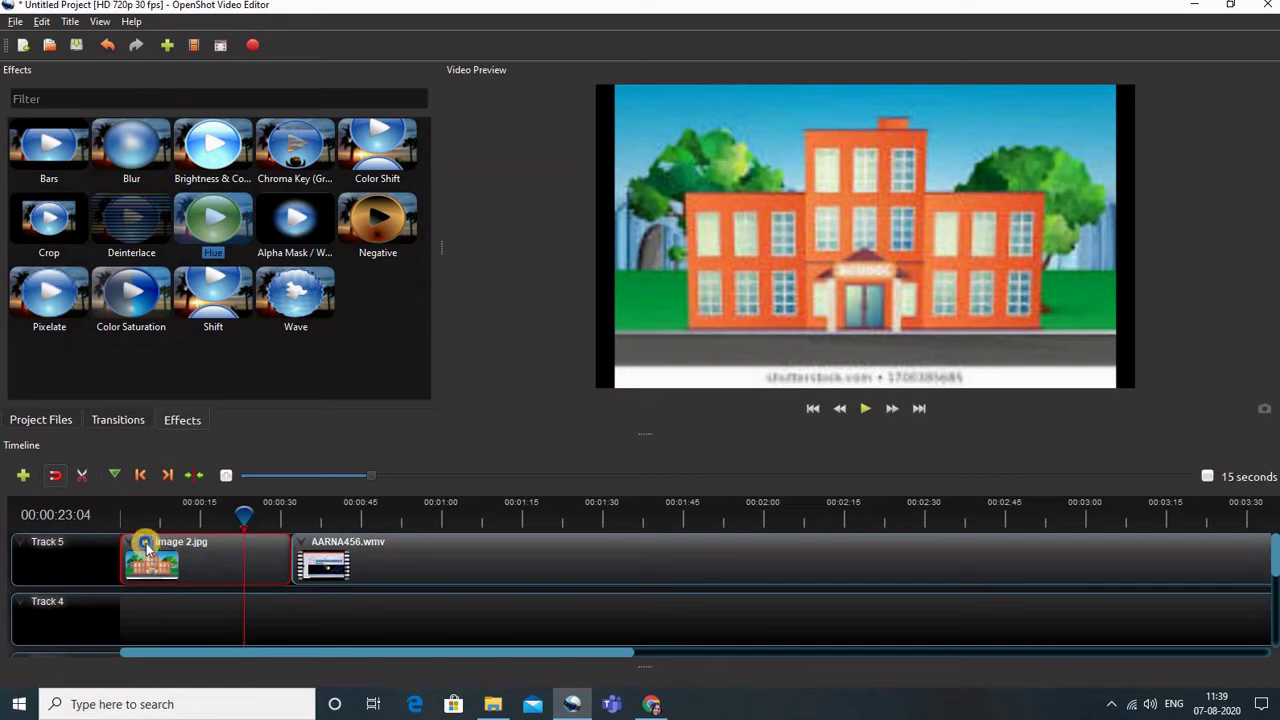
right_click(146, 543)
left_click(160, 566)
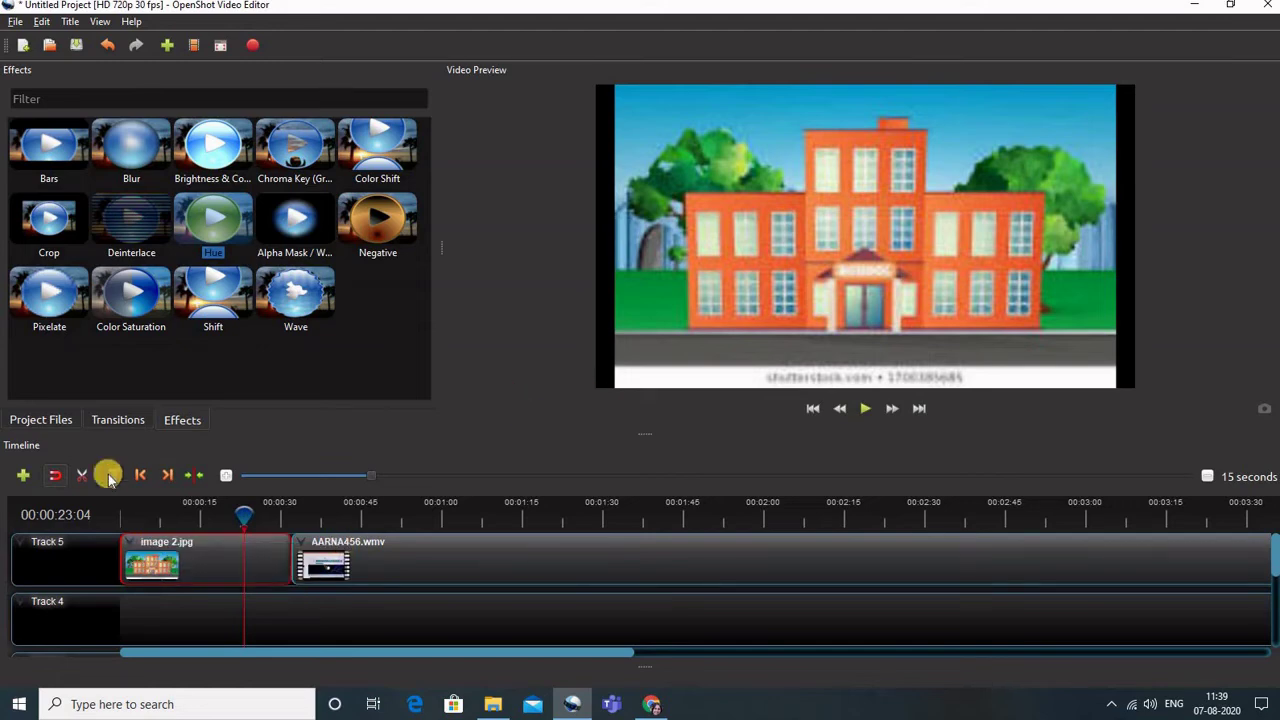
Preview a Circle out to in transition over the cut between image 2.jpg and AARNA456.wmv, and delete it
left_click(115, 421)
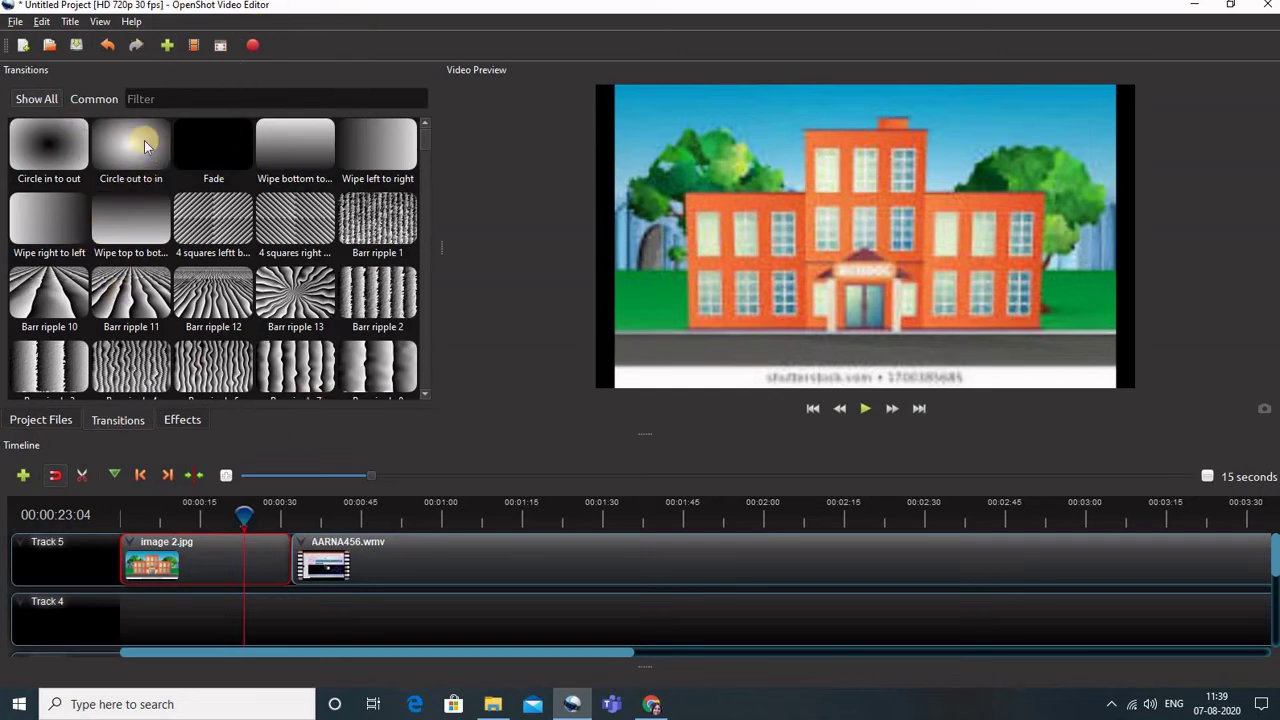
left_click_drag(144, 140, 272, 558)
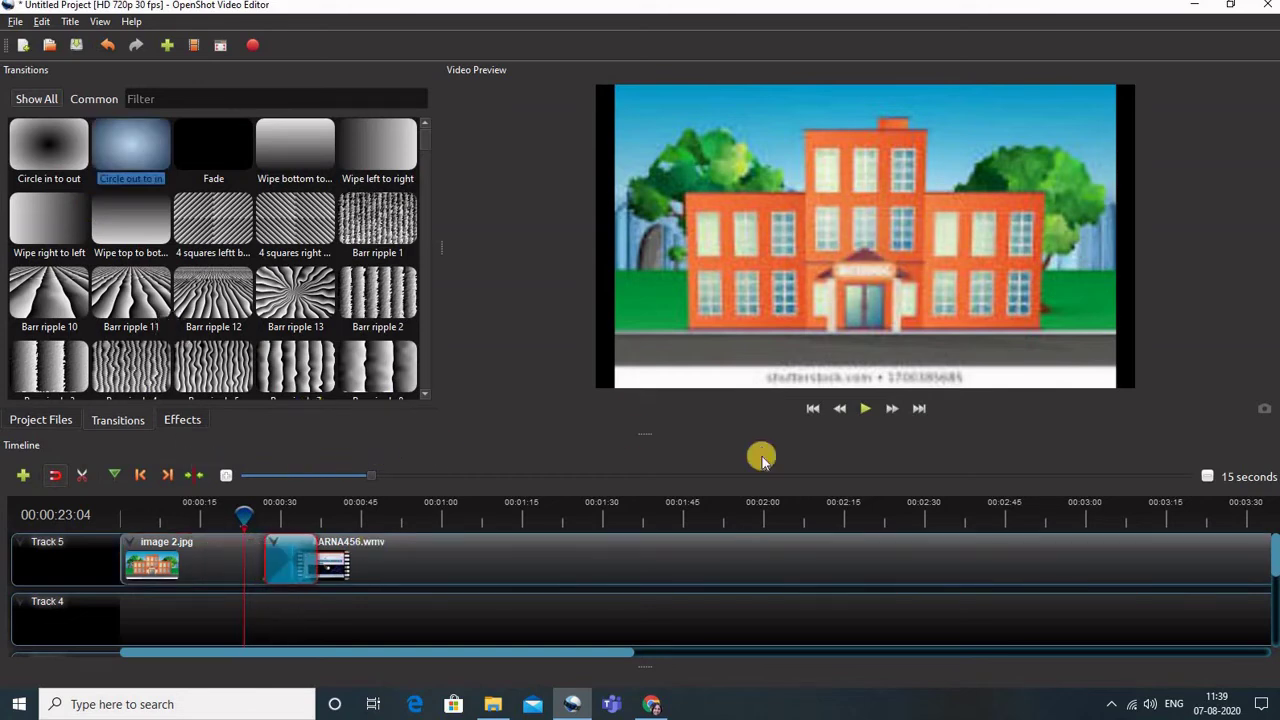
left_click(866, 408)
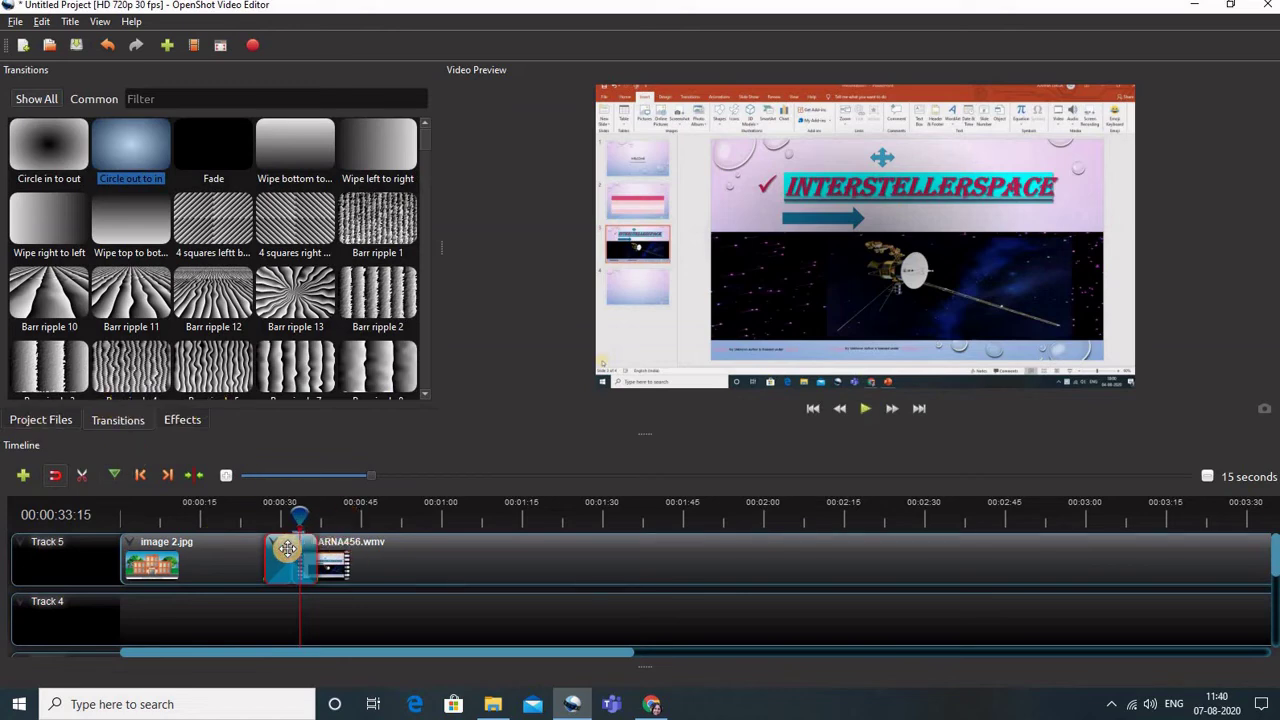
key("Delete")
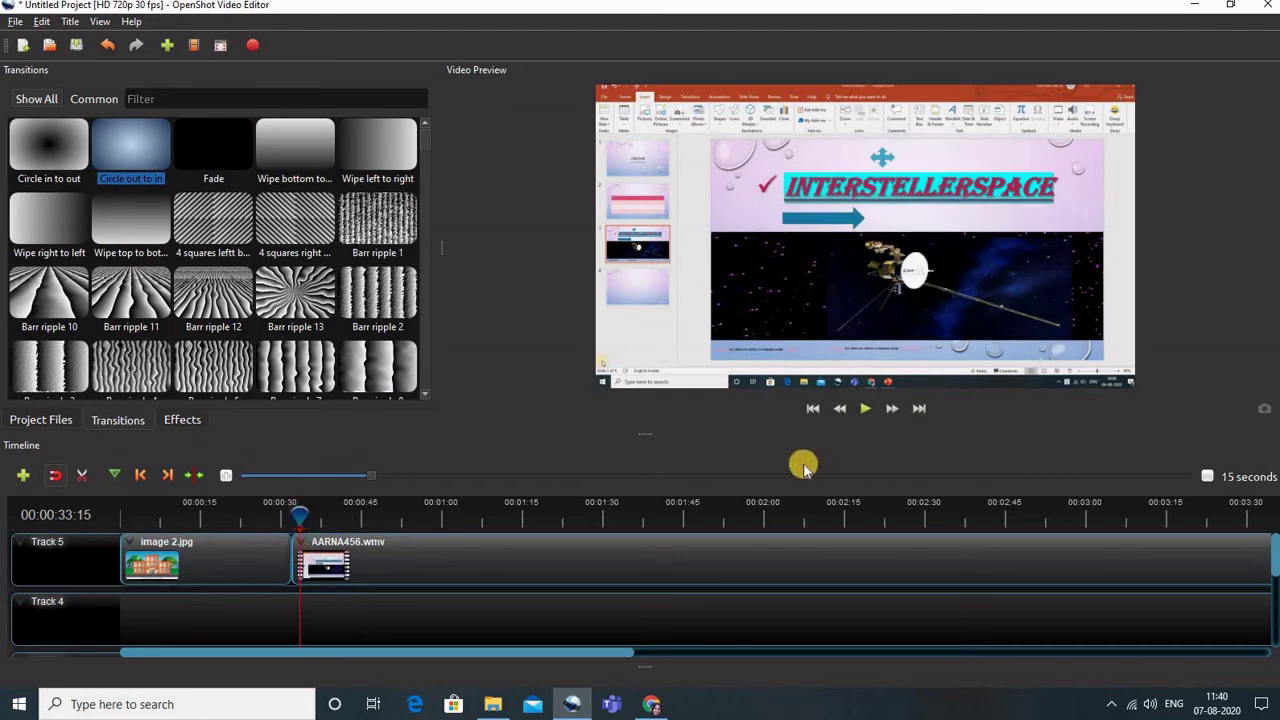
Split the AARNA456.wmv clip on Track 5 with the Razor tool at about 00:01:00
left_click(862, 410)
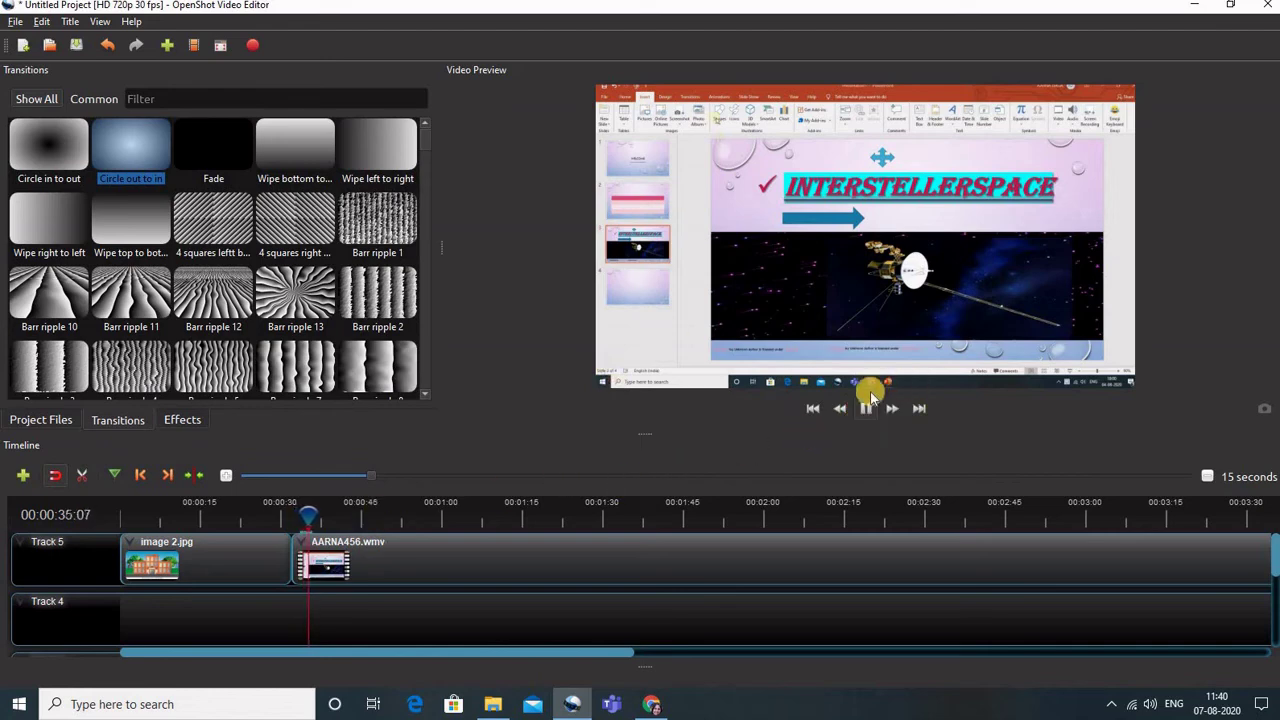
left_click(864, 406)
left_click(418, 515)
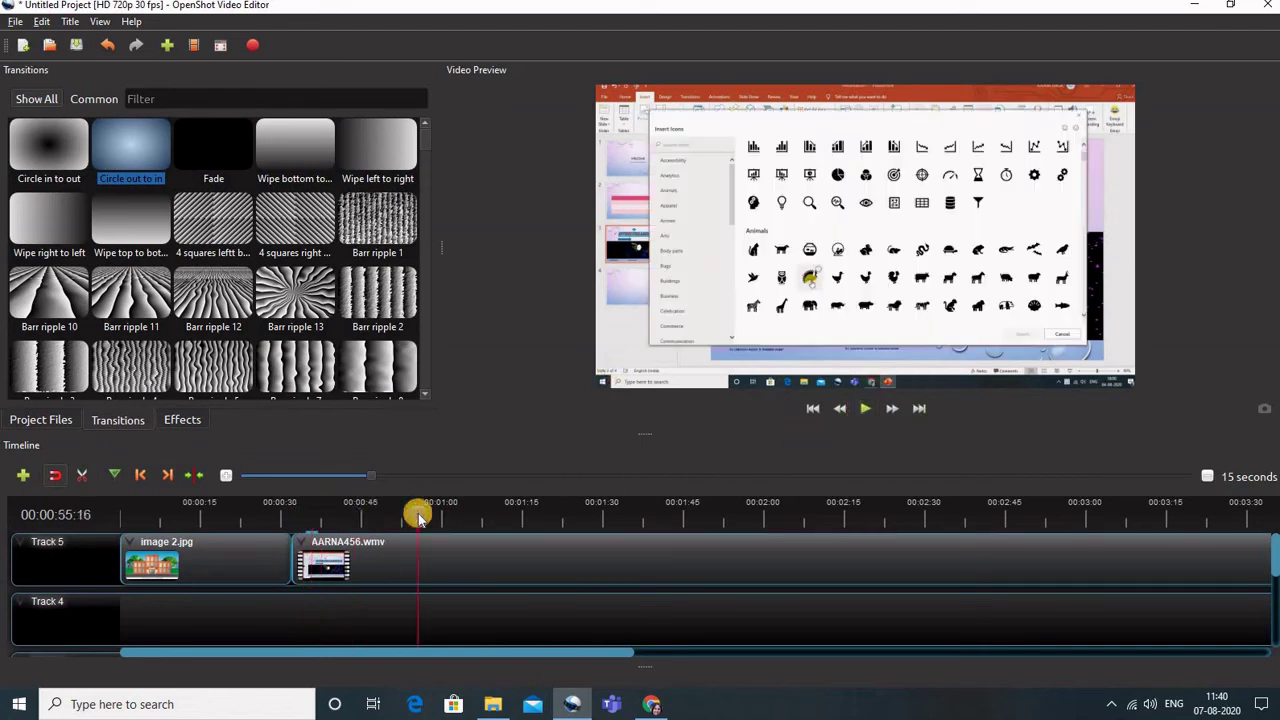
left_click(83, 477)
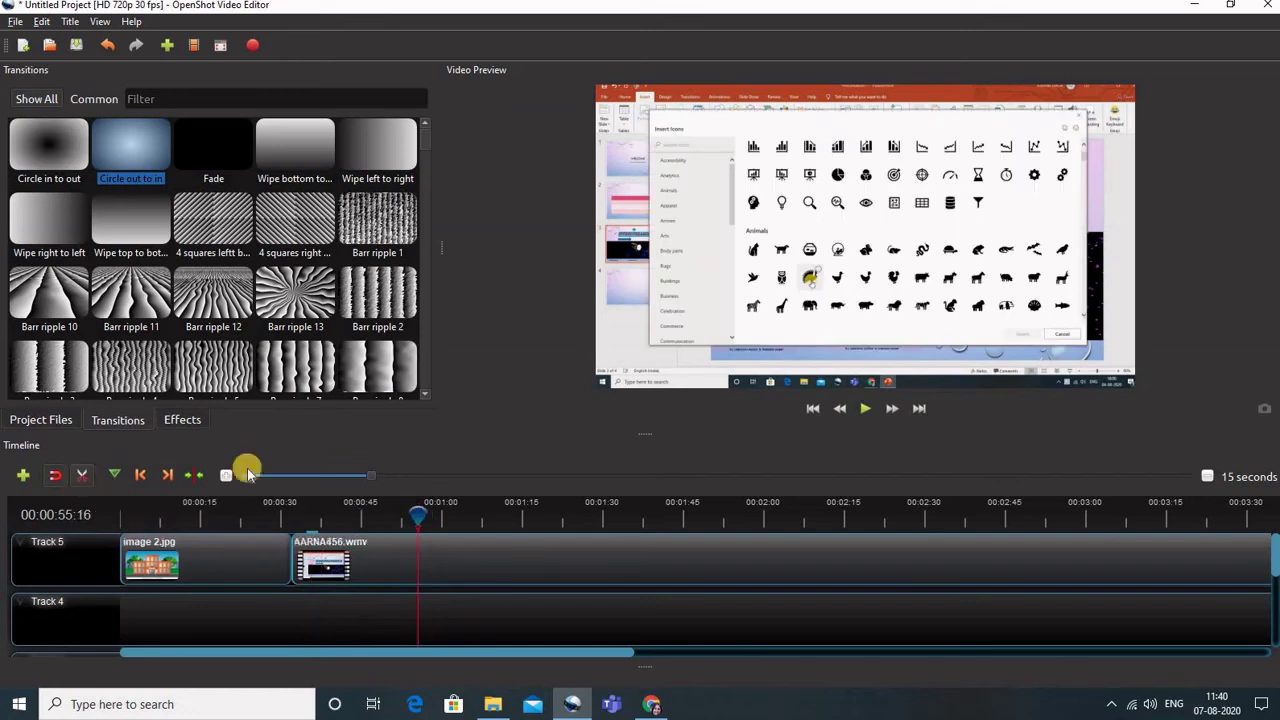
left_click(443, 541)
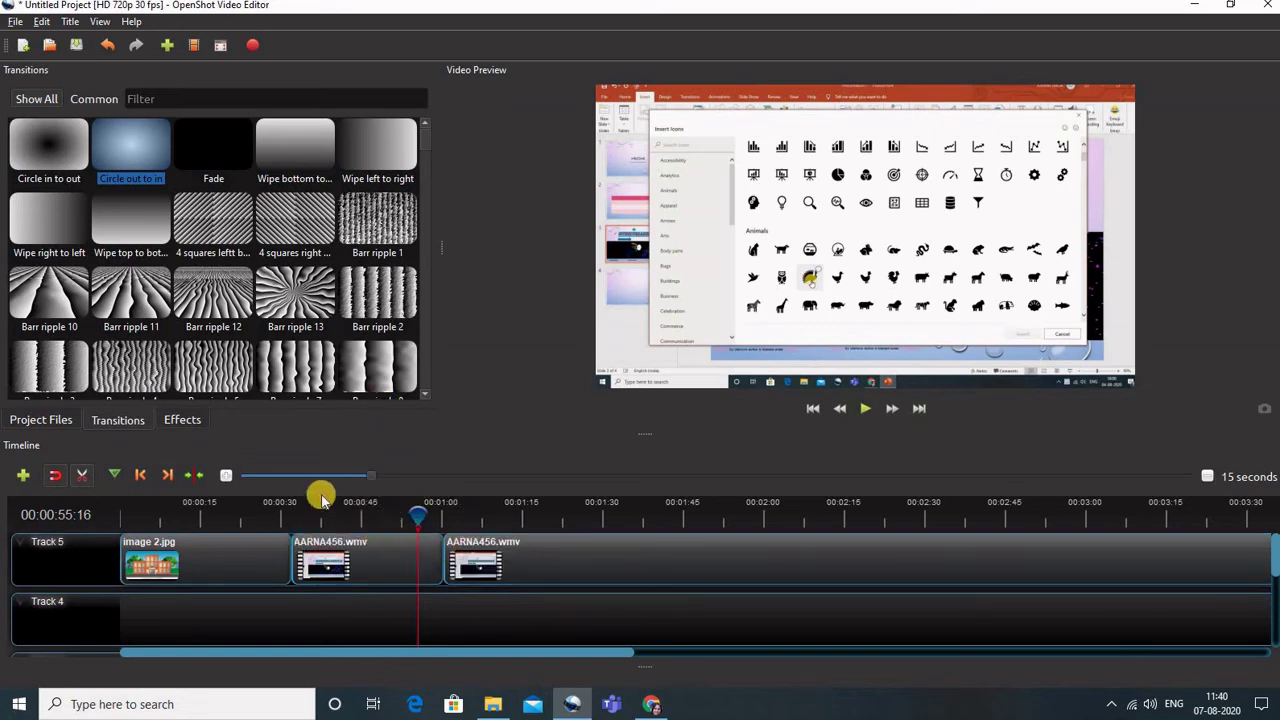
left_click(88, 476)
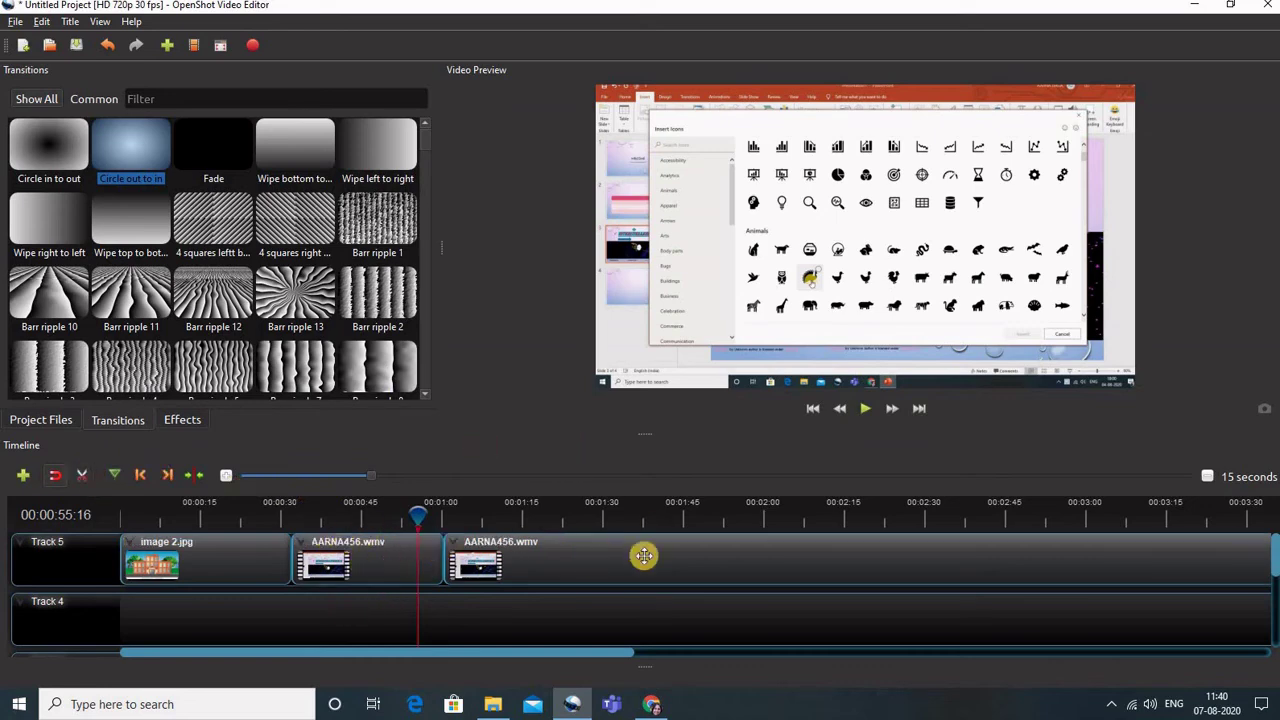
Delete the first piece of AARNA456.wmv and move the remaining piece to start right after image 2.jpg on Track 5
left_click(370, 557)
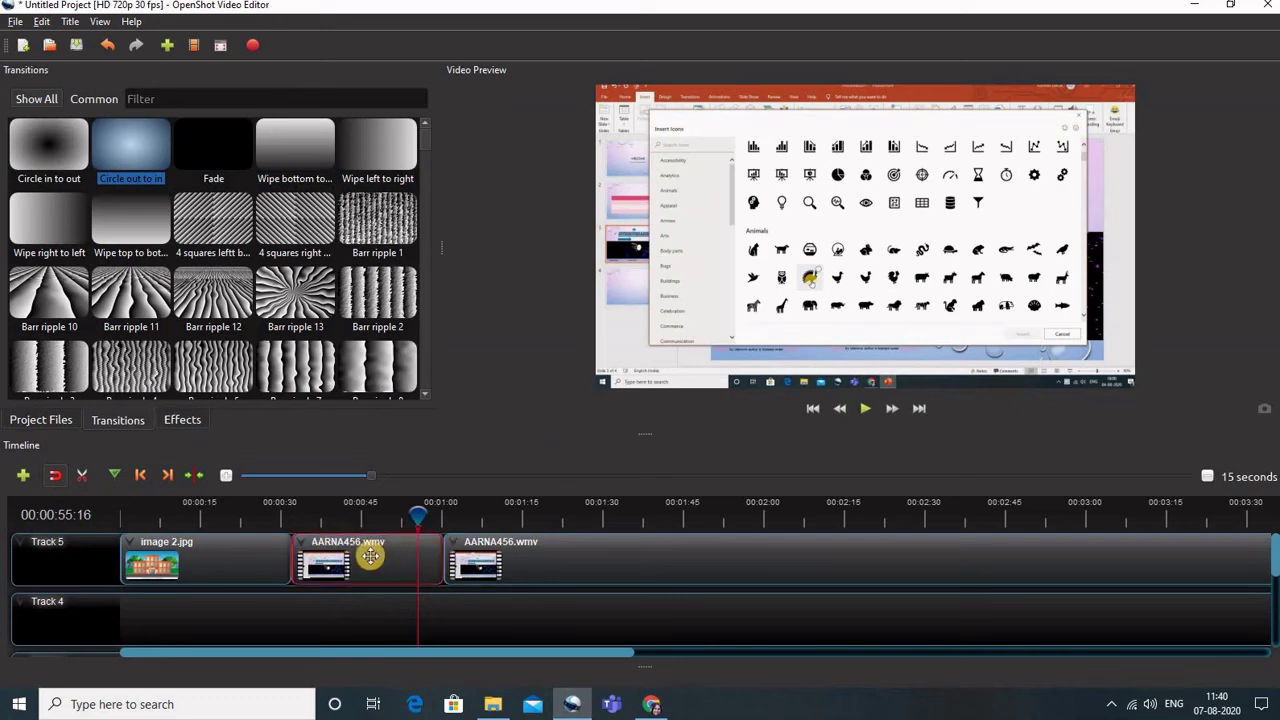
left_click_drag(370, 557, 1180, 422)
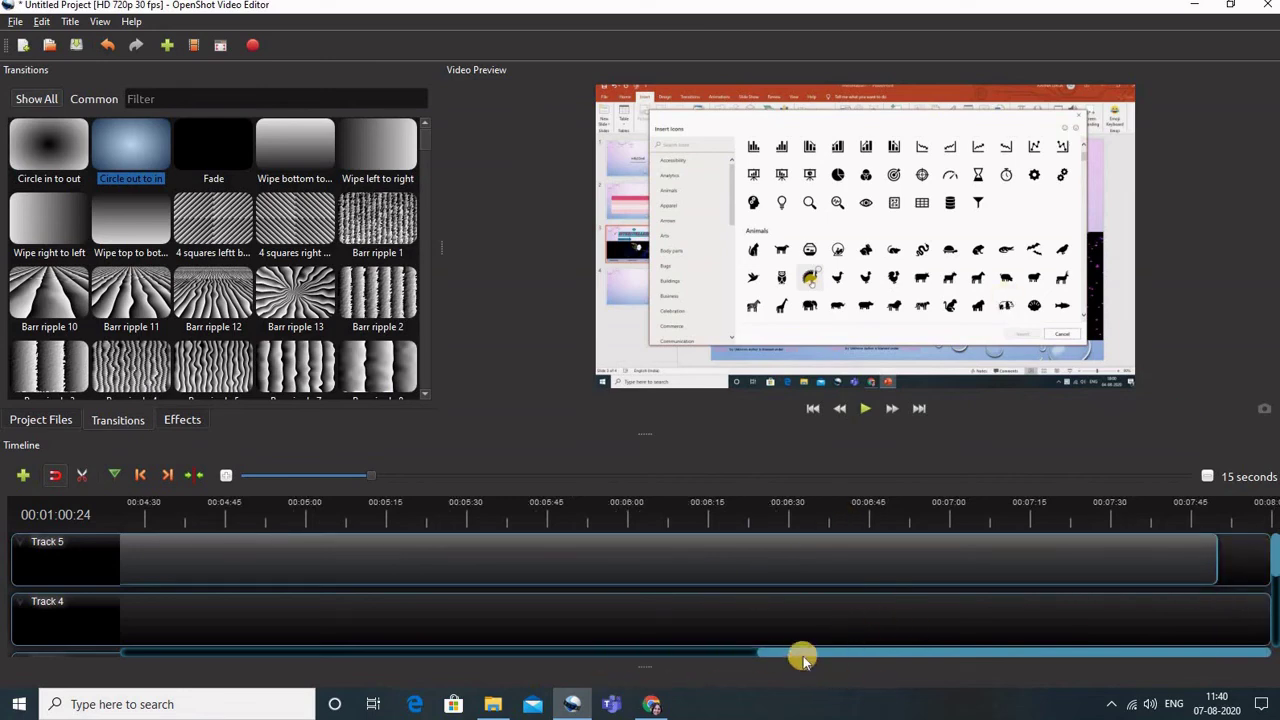
left_click_drag(805, 654, 172, 703)
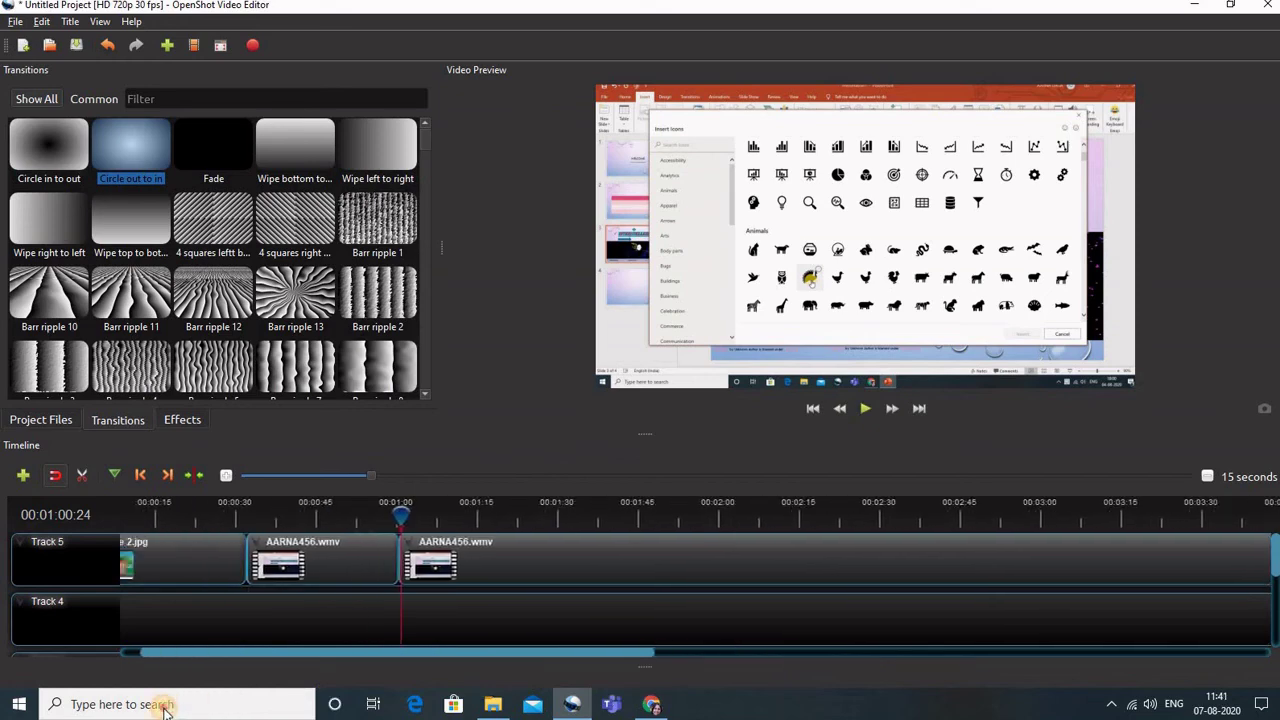
left_click(368, 550)
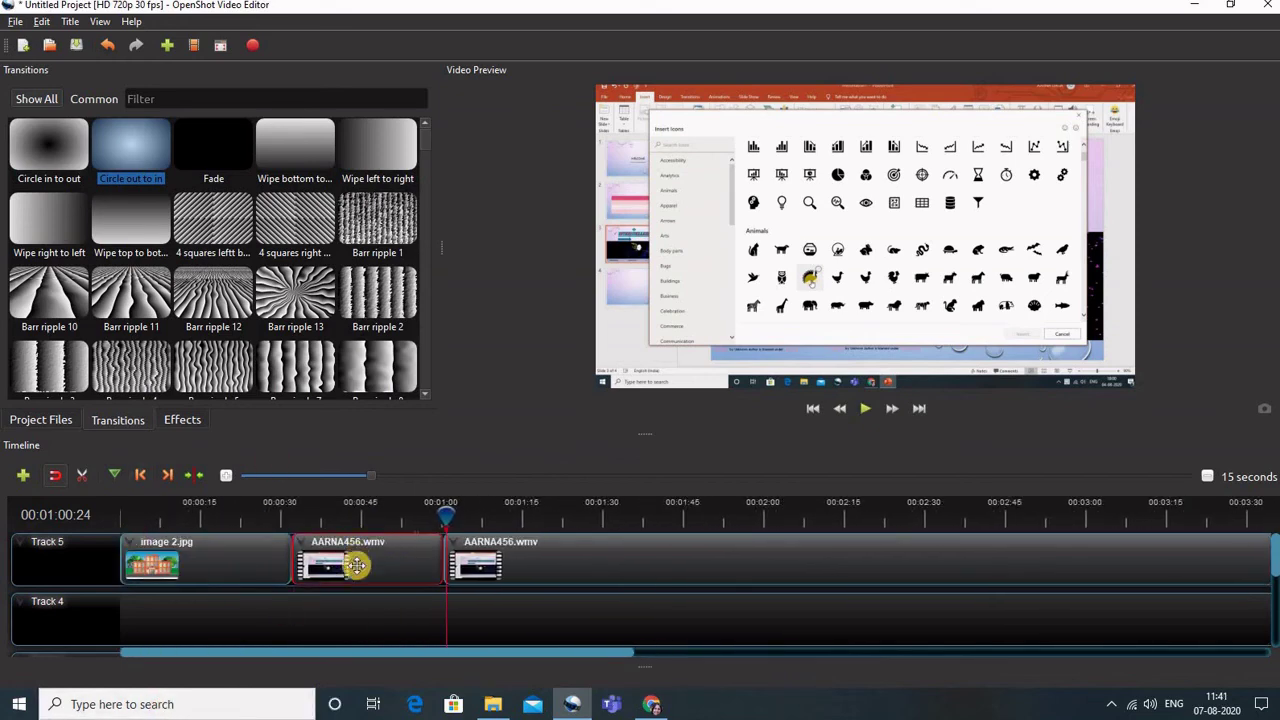
key("Delete")
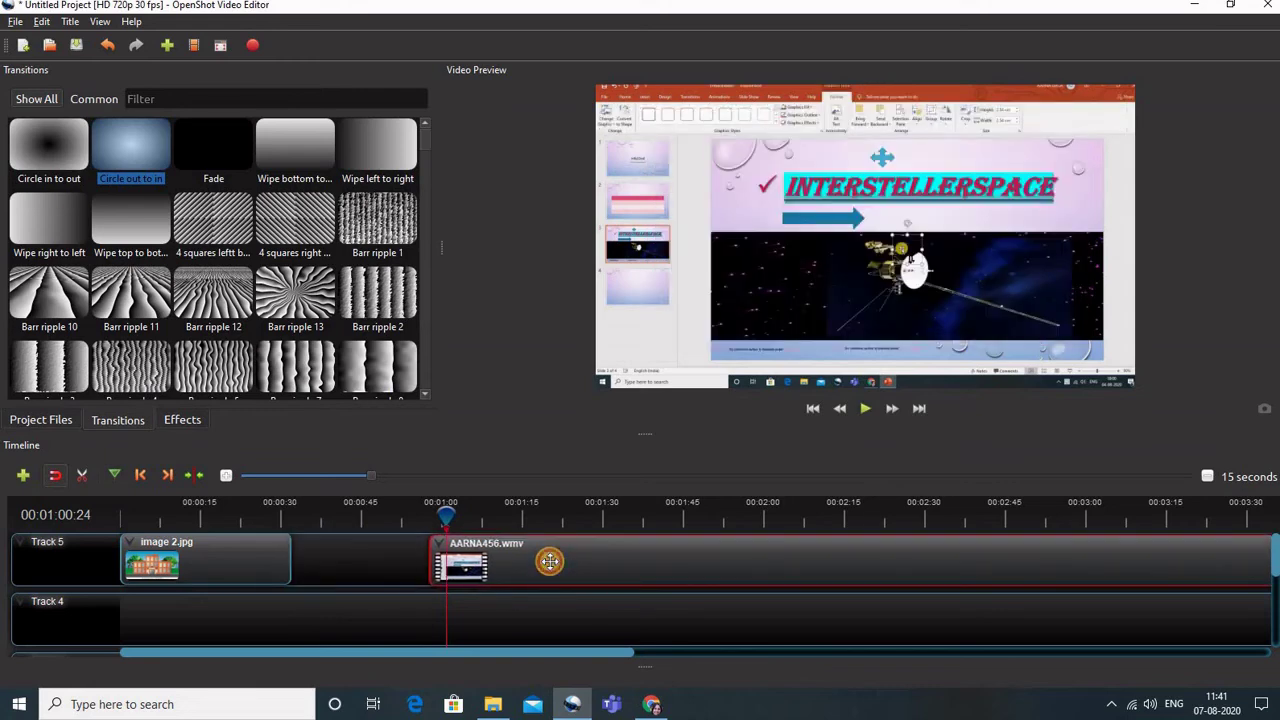
left_click(53, 480)
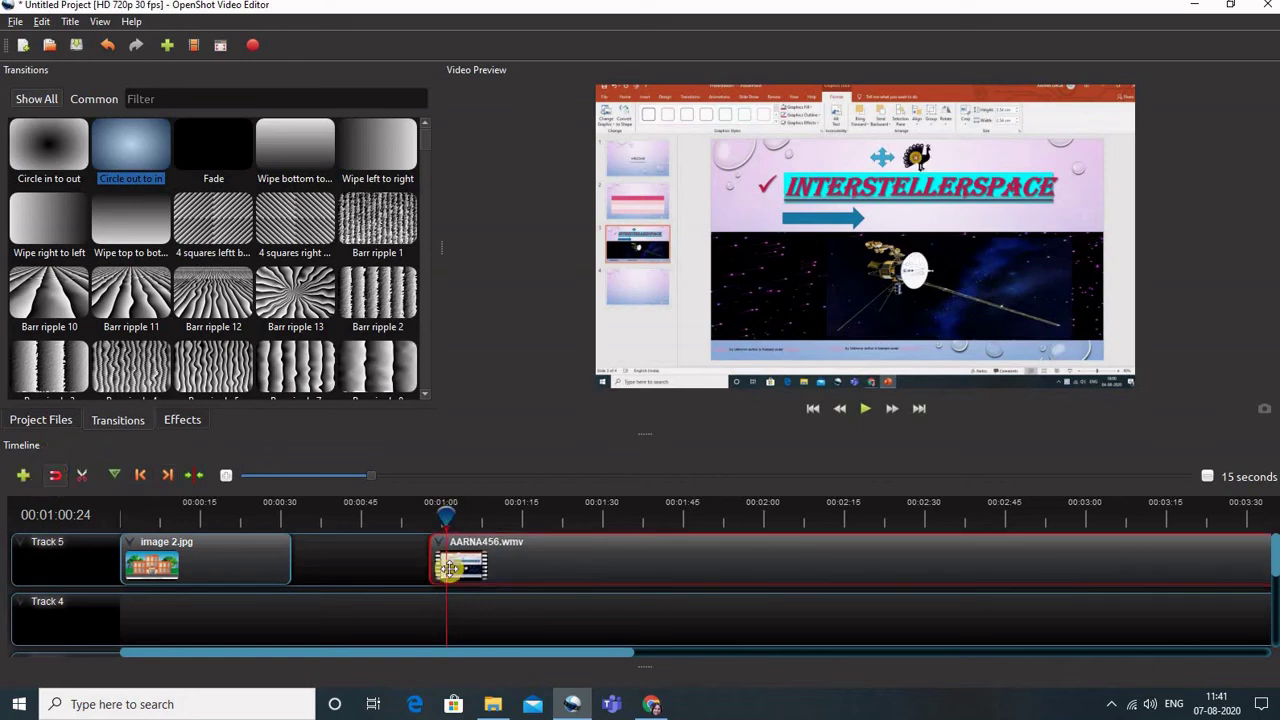
left_click_drag(460, 556, 304, 531)
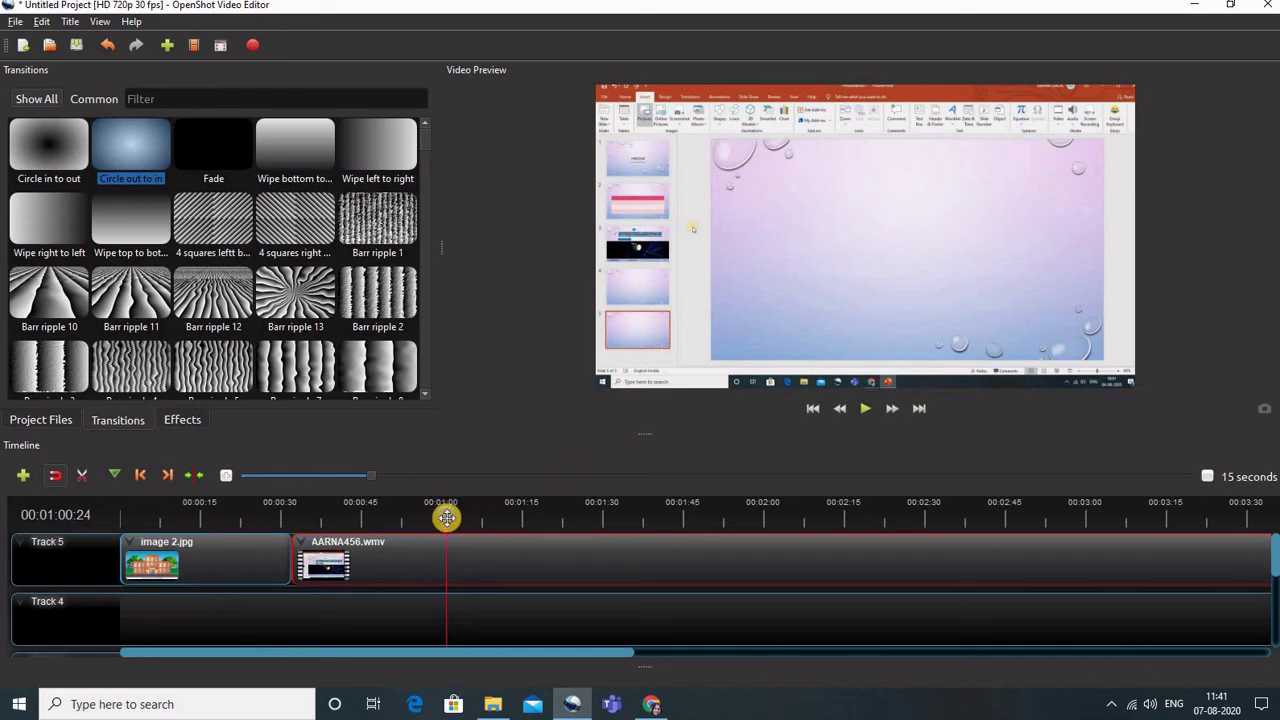
Open the video export settings and set the file name to Project
left_click(253, 55)
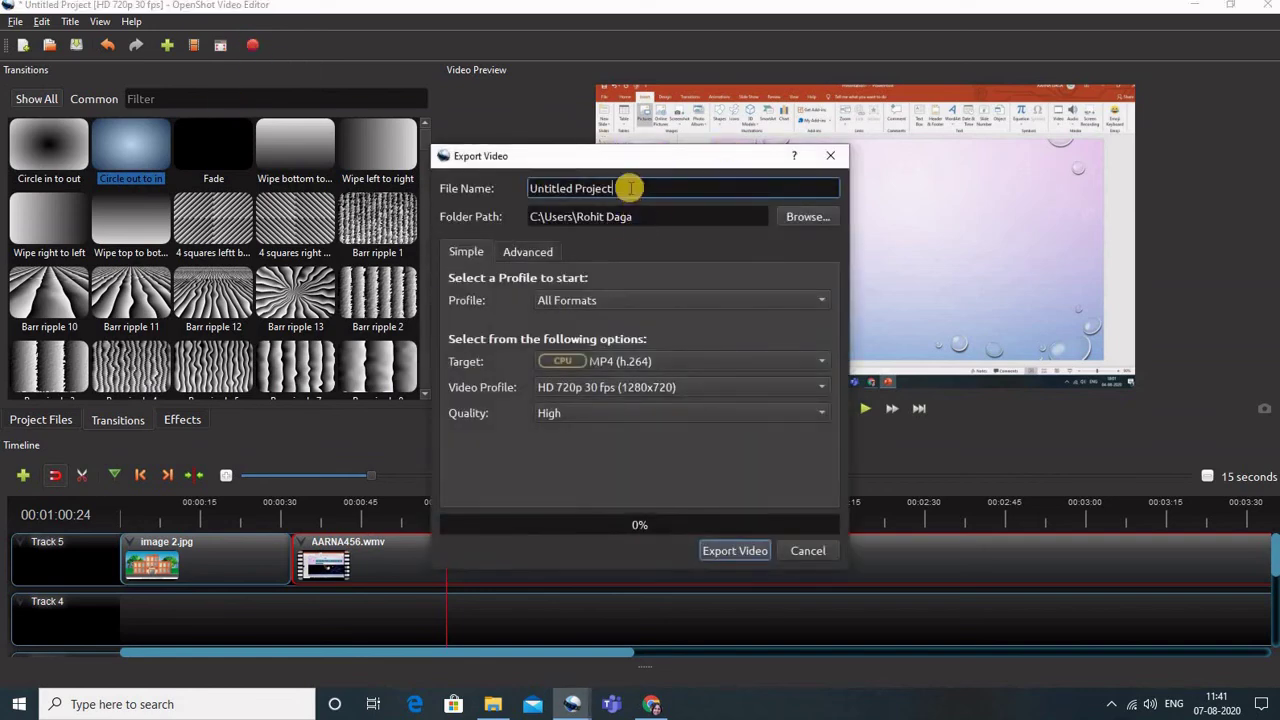
key("BackSpace")
key("BackSpace")
key("BackSpace")
key("BackSpace")
key("BackSpace")
key("BackSpace")
key("BackSpace")
key("BackSpace")
key("BackSpace")
key("BackSpace")
key("BackSpace")
key("BackSpace")
key("BackSpace")
key("BackSpace")
key("BackSpace")
key("BackSpace")
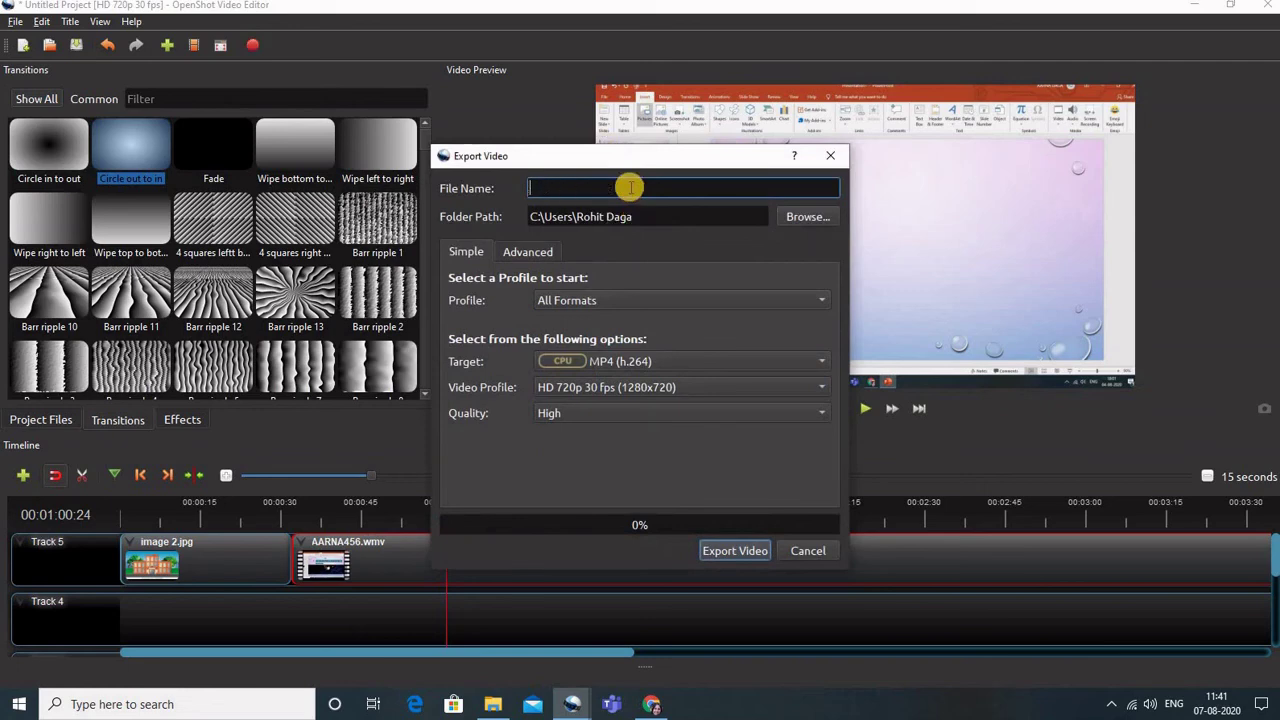
type("Project")
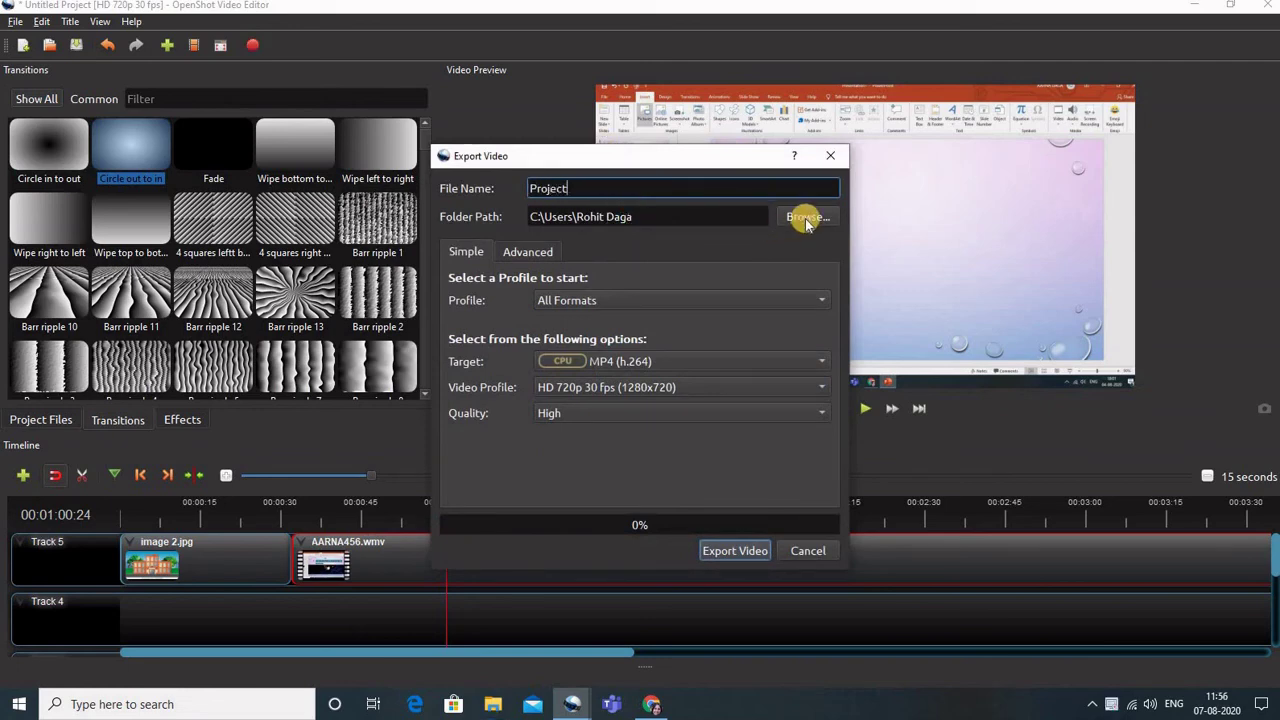
Select the MP4 (h.264) target and the HD 720p 50 fps (1280x720) video profile, and cancel the export
left_click(710, 368)
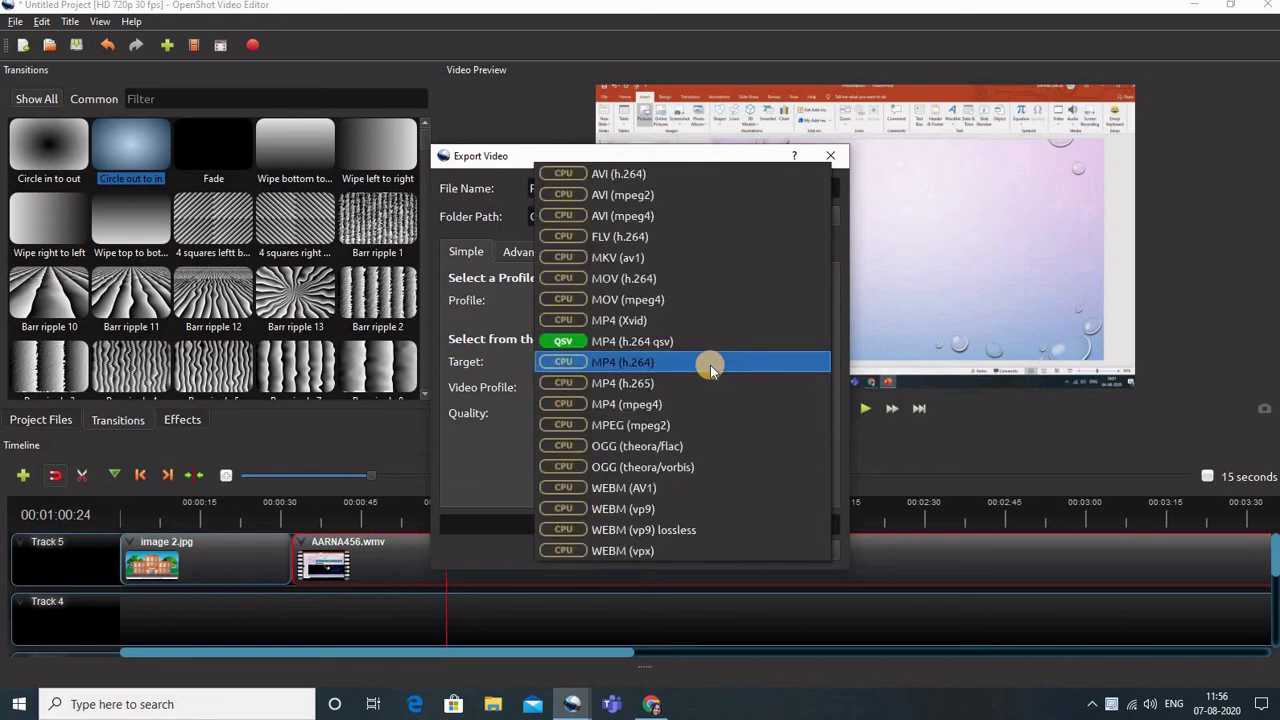
left_click(612, 366)
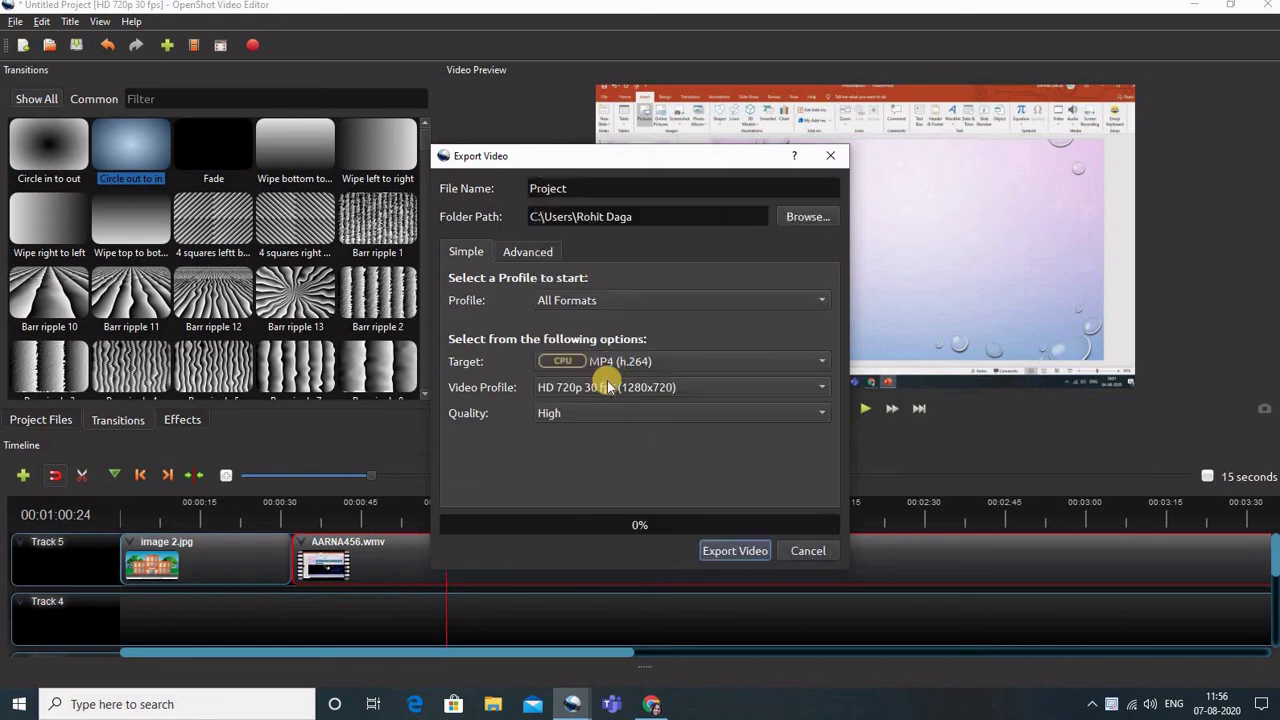
left_click(697, 387)
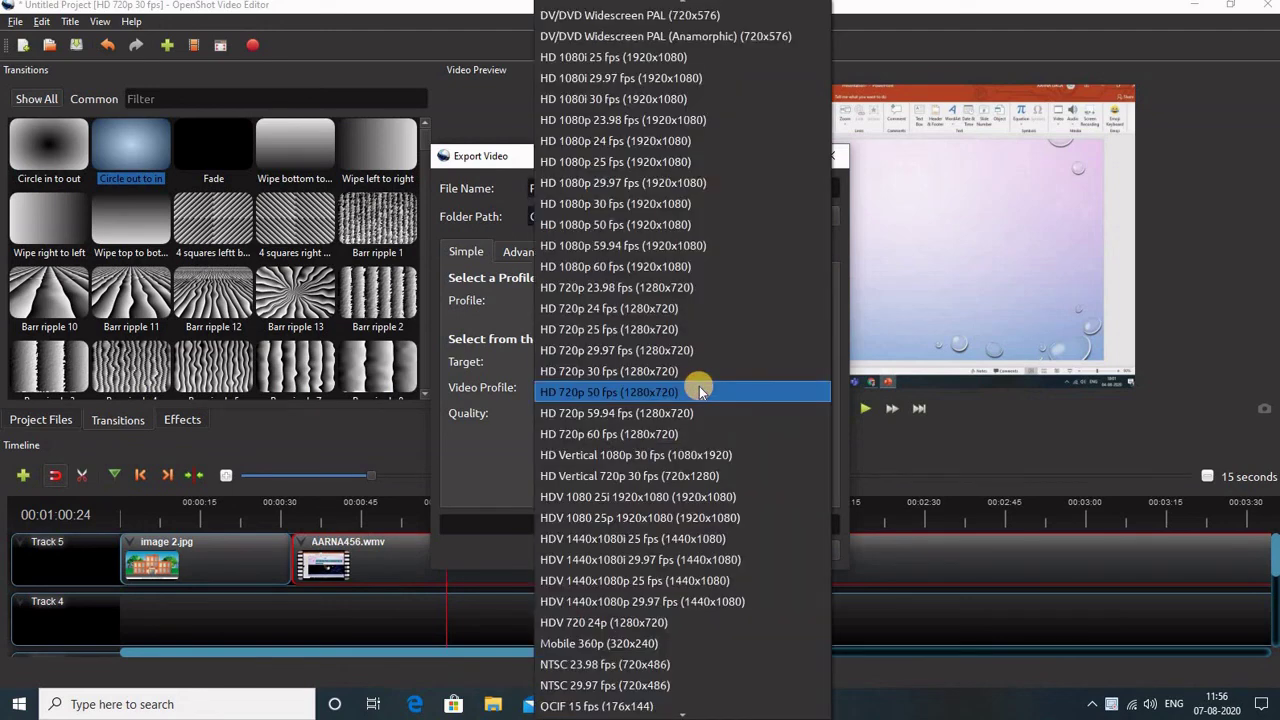
left_click(699, 391)
left_click(736, 551)
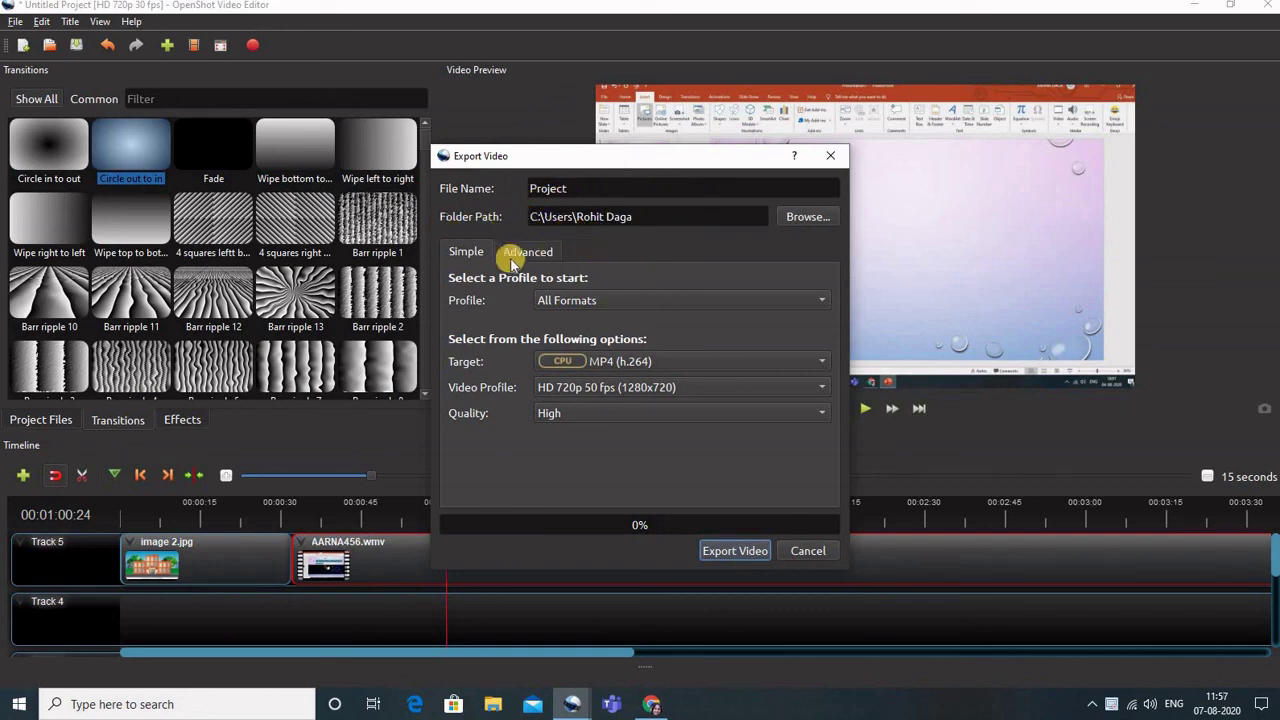
left_click(806, 549)
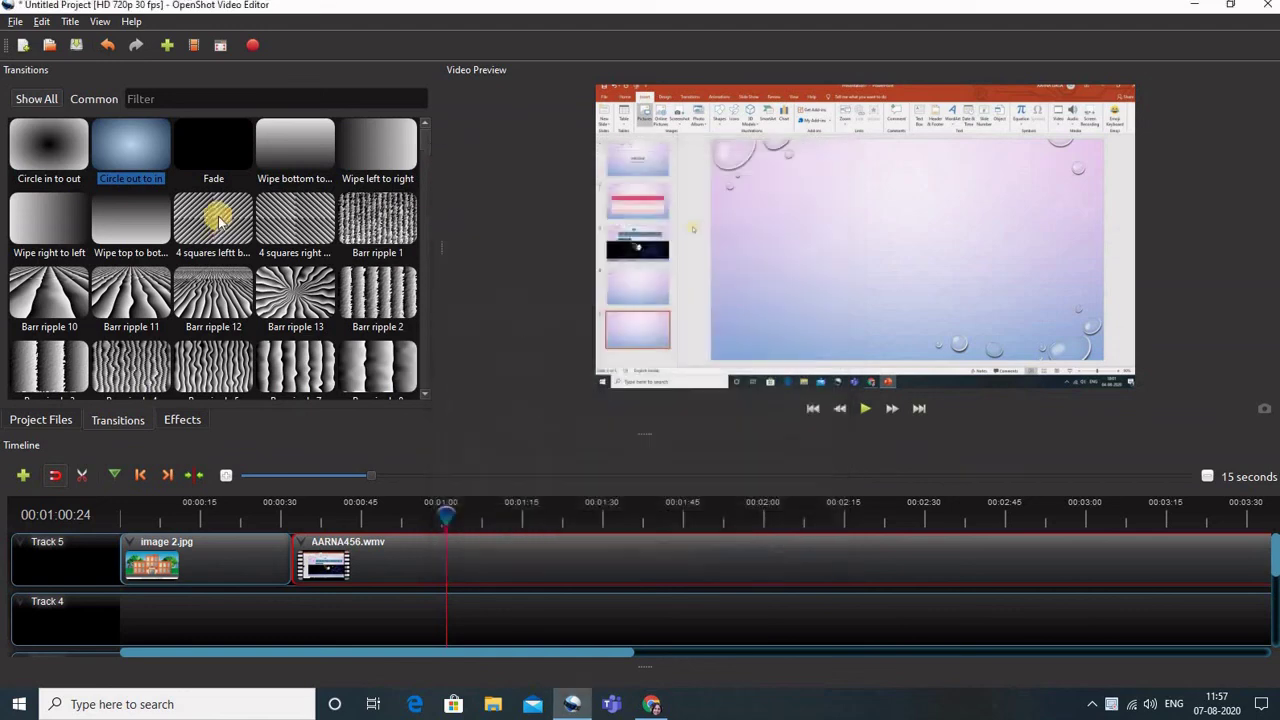
Open the video export settings for the project again
left_click(14, 21)
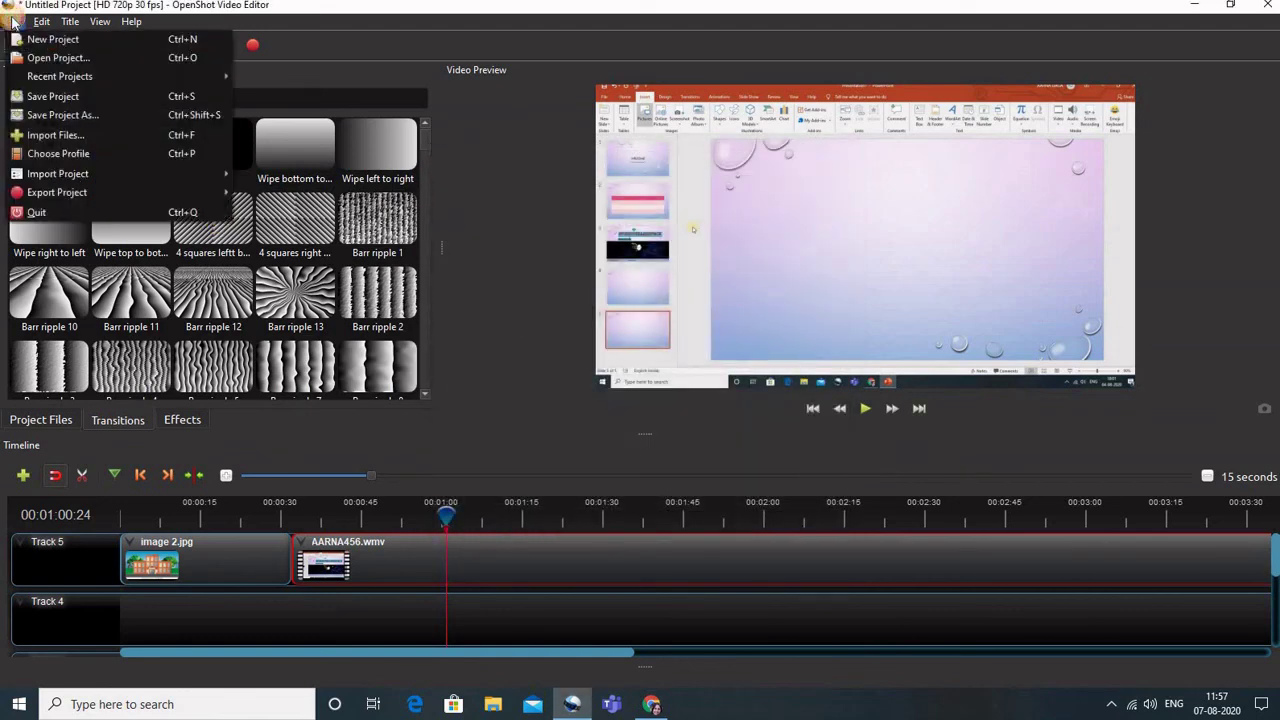
mouse_move(57, 192)
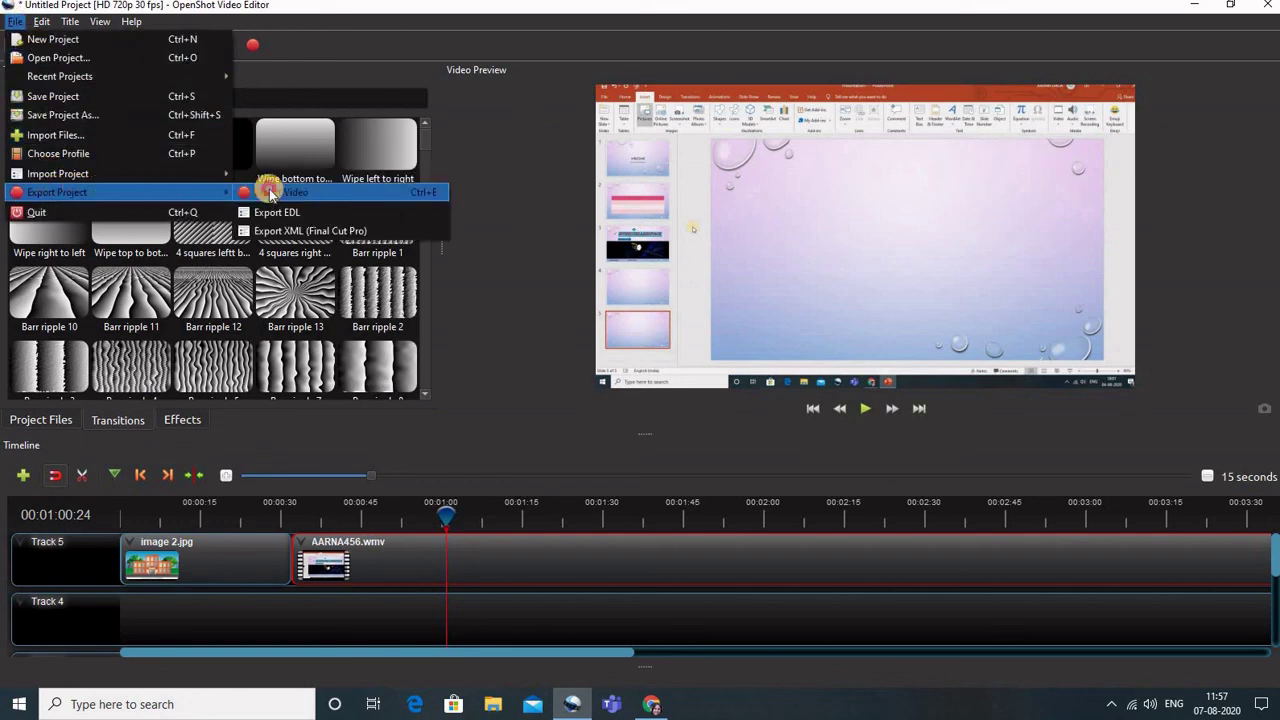
left_click(270, 193)
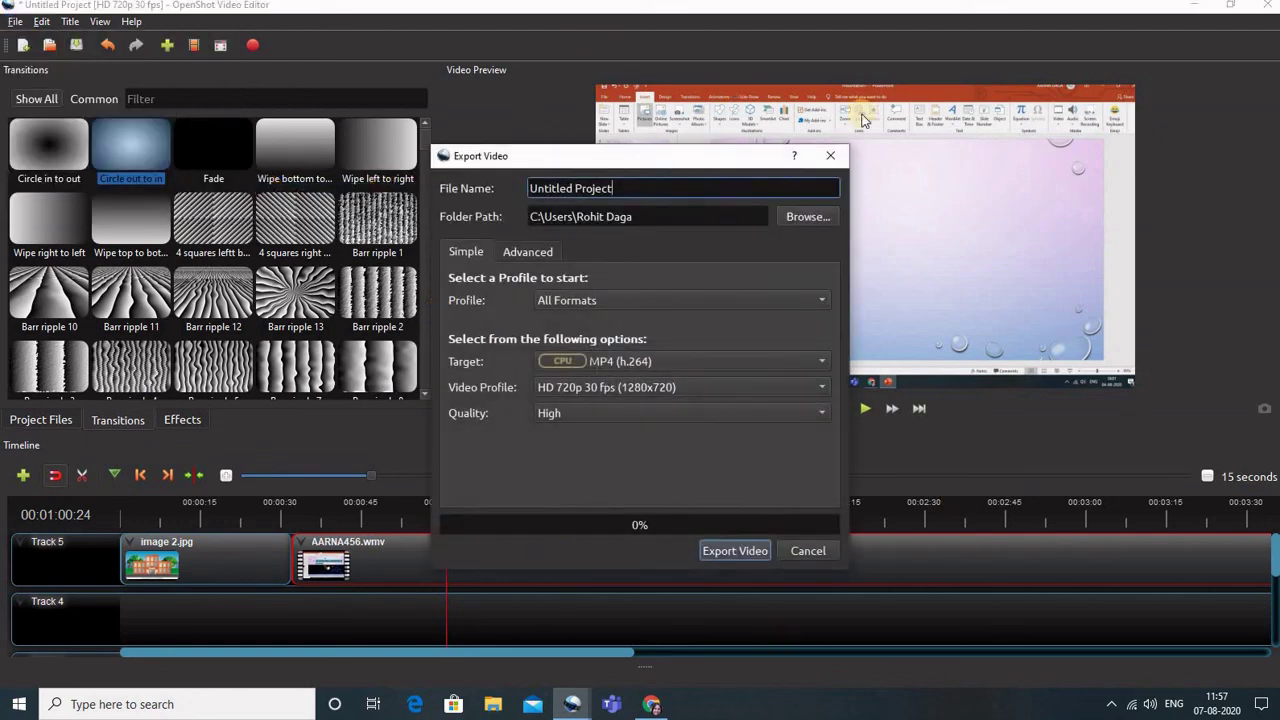